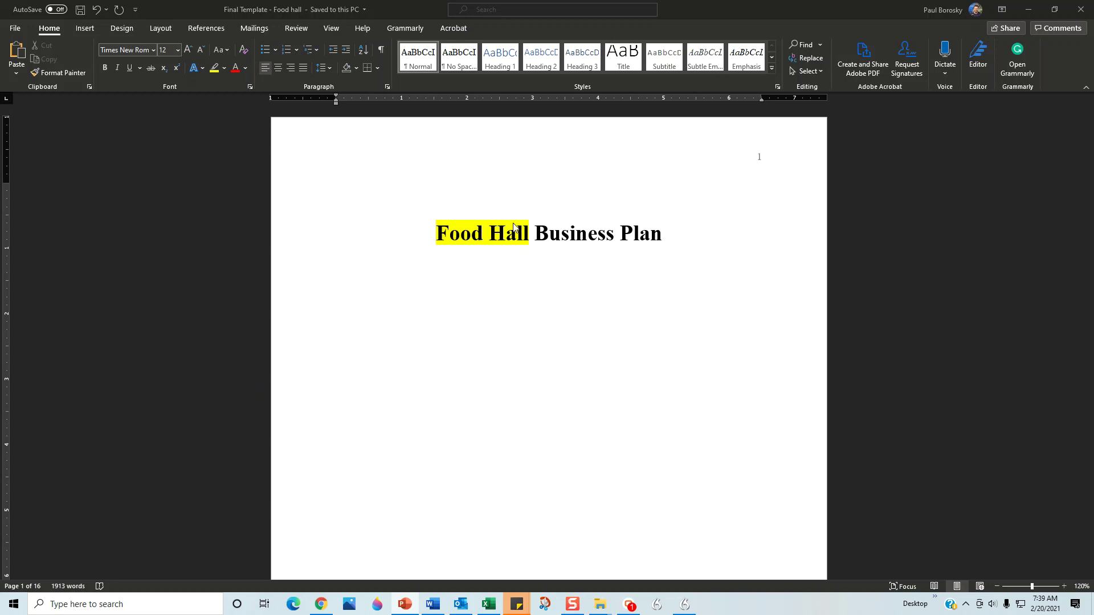
Update the entire table of contents on page 2, not only its page numbers
scroll(614, 332, down, 5)
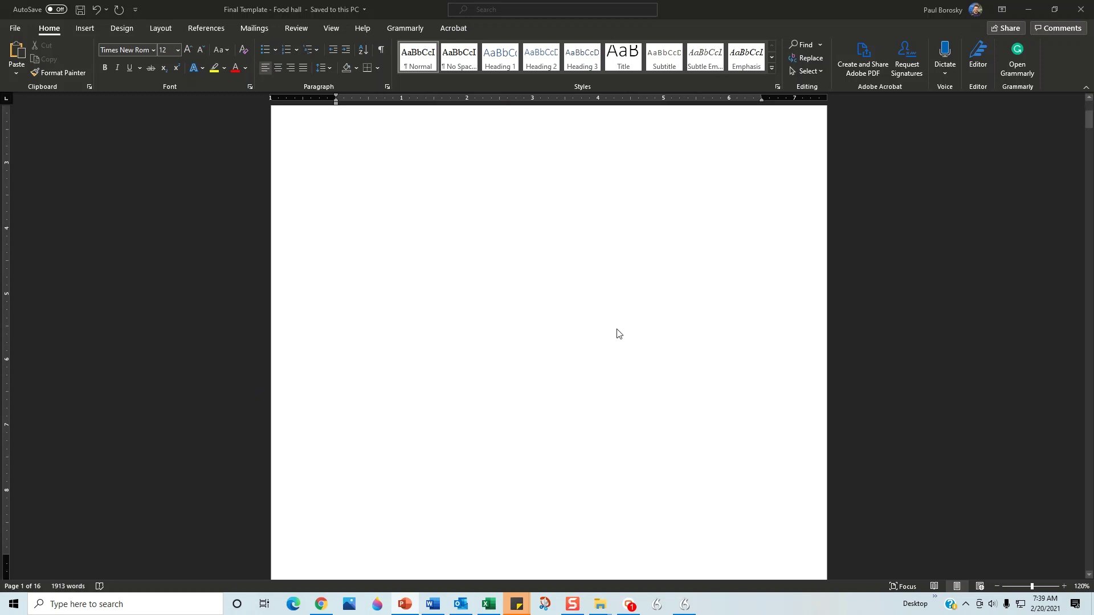
scroll(613, 334, up, 5)
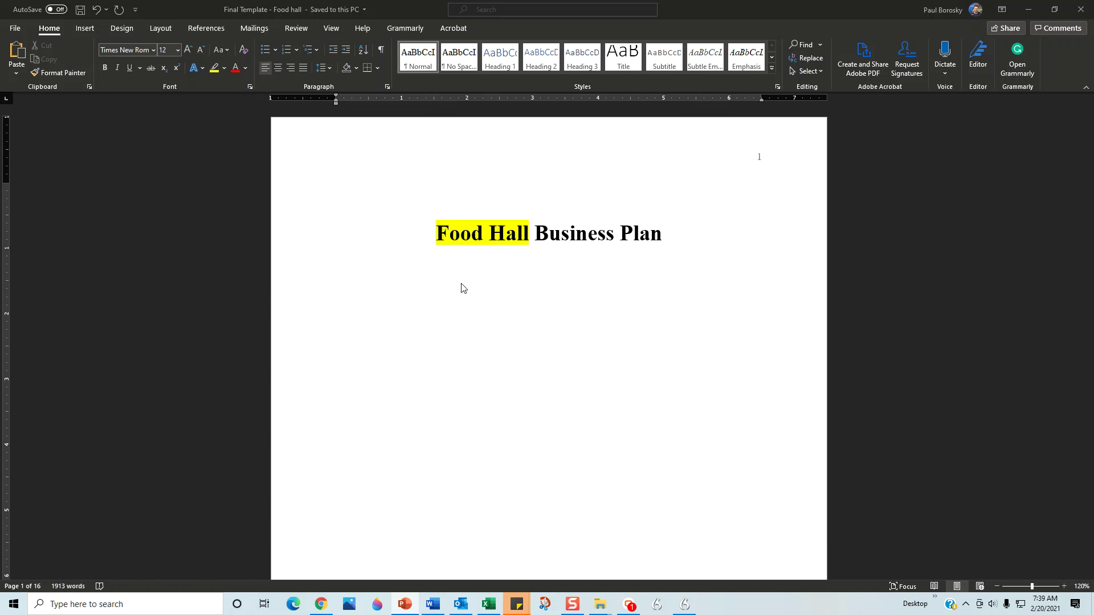
scroll(461, 288, down, 10)
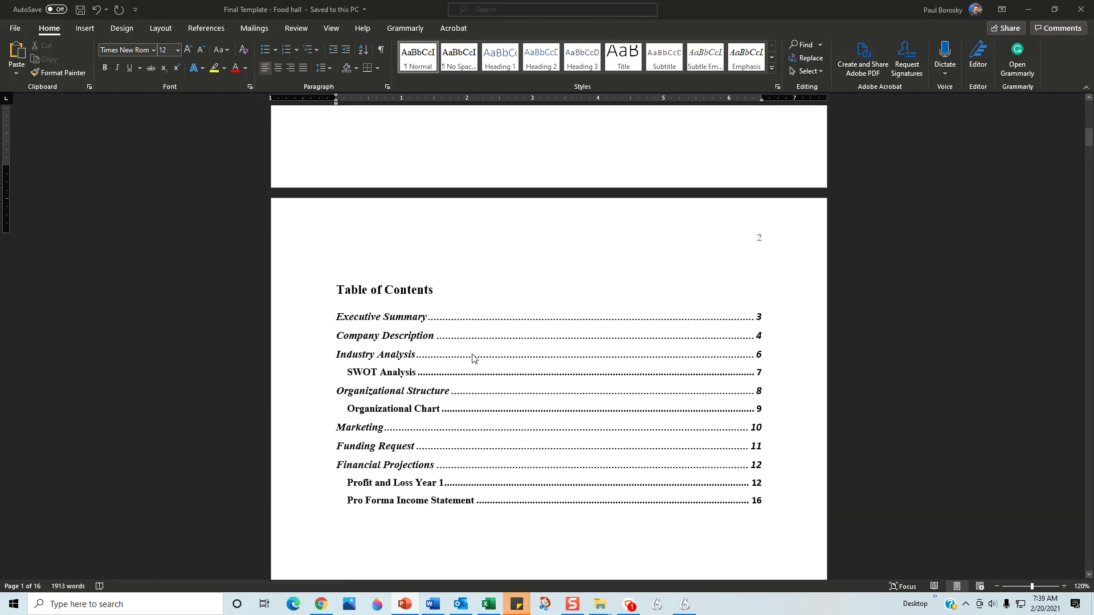
scroll(473, 353, down, 1)
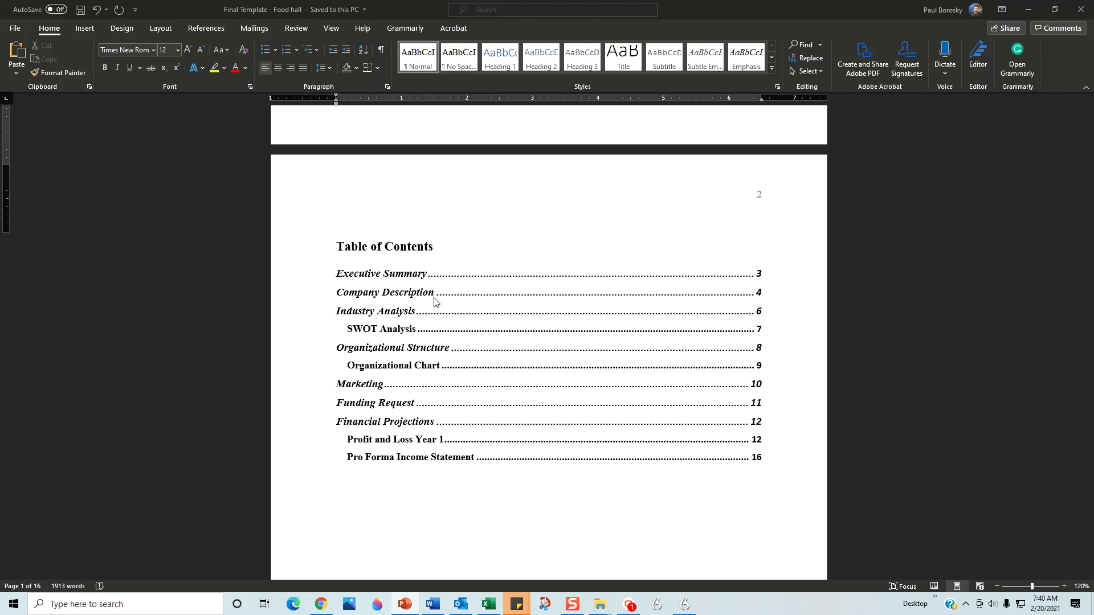
click(415, 260)
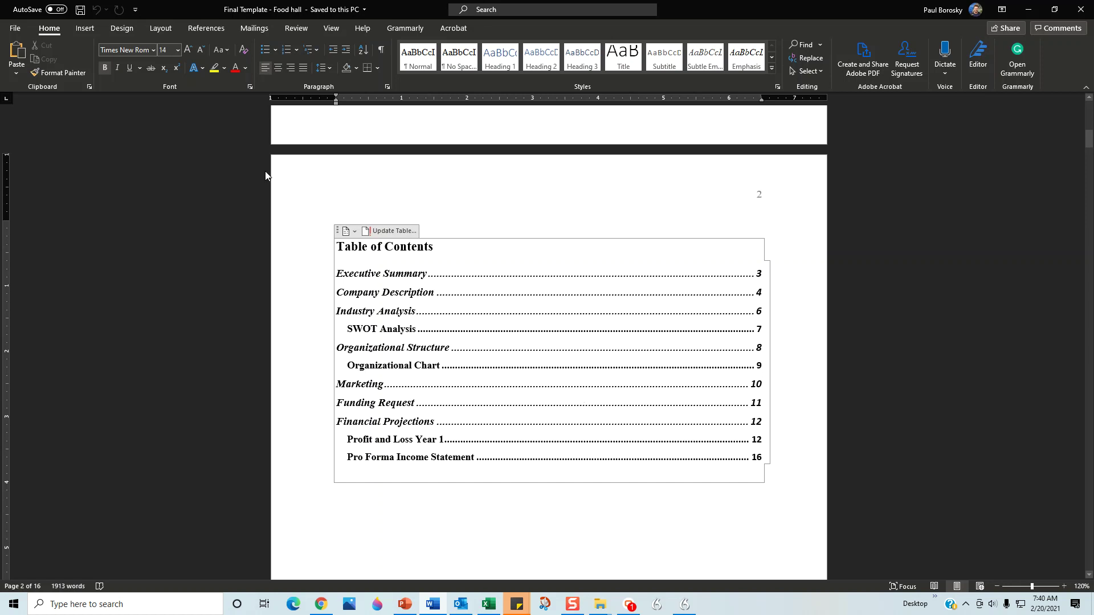
click(393, 234)
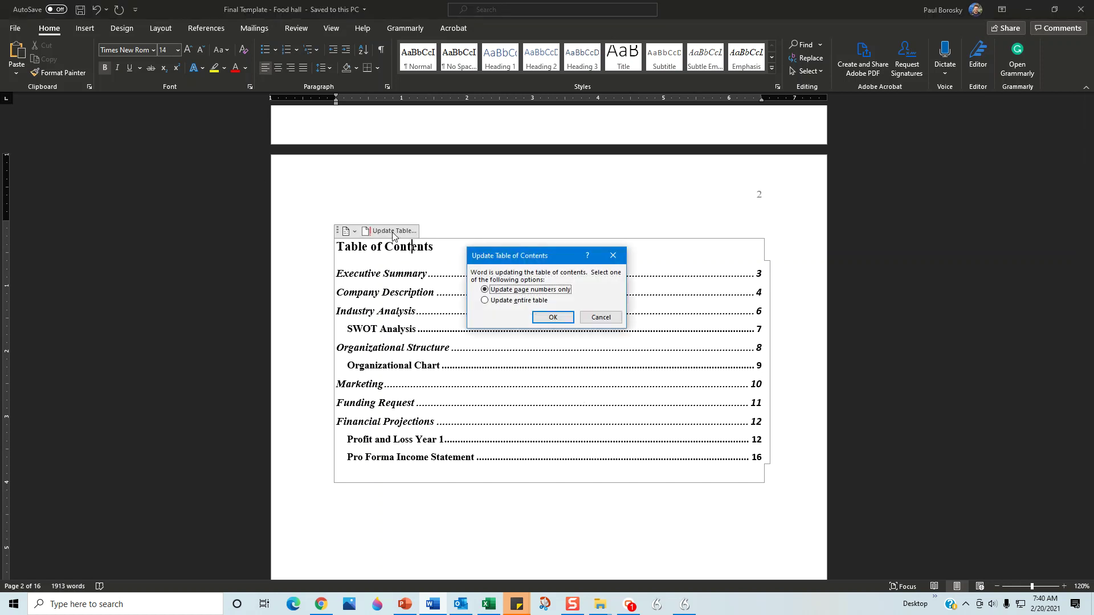
click(486, 301)
click(552, 318)
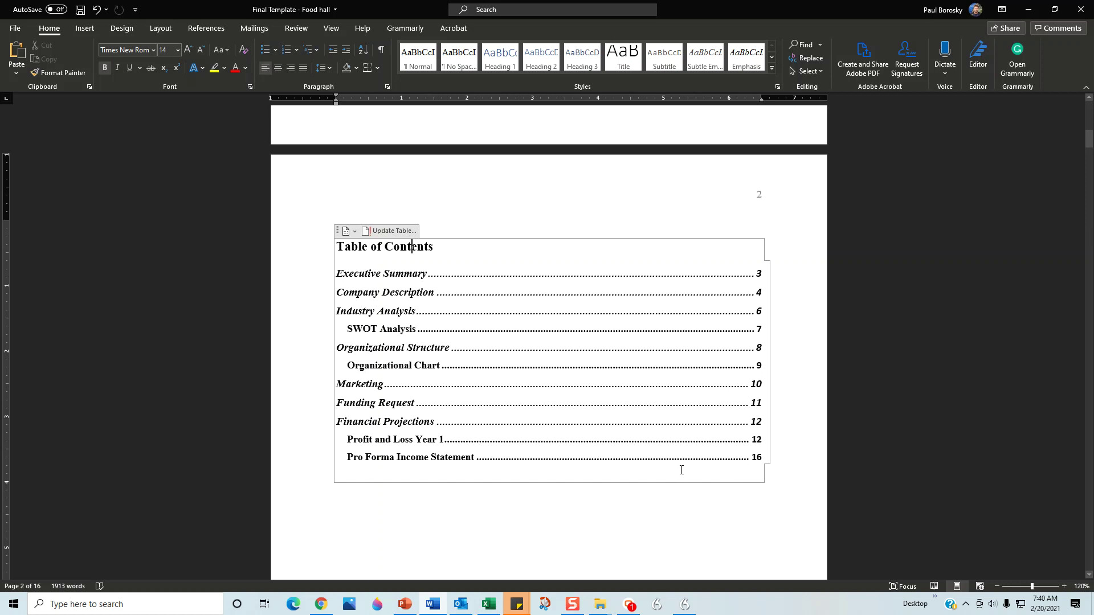
Review the Executive Summary on page 3, from the Food Hall Summary and its highlighted placeholders through the Funding Request
scroll(636, 488, down, 10)
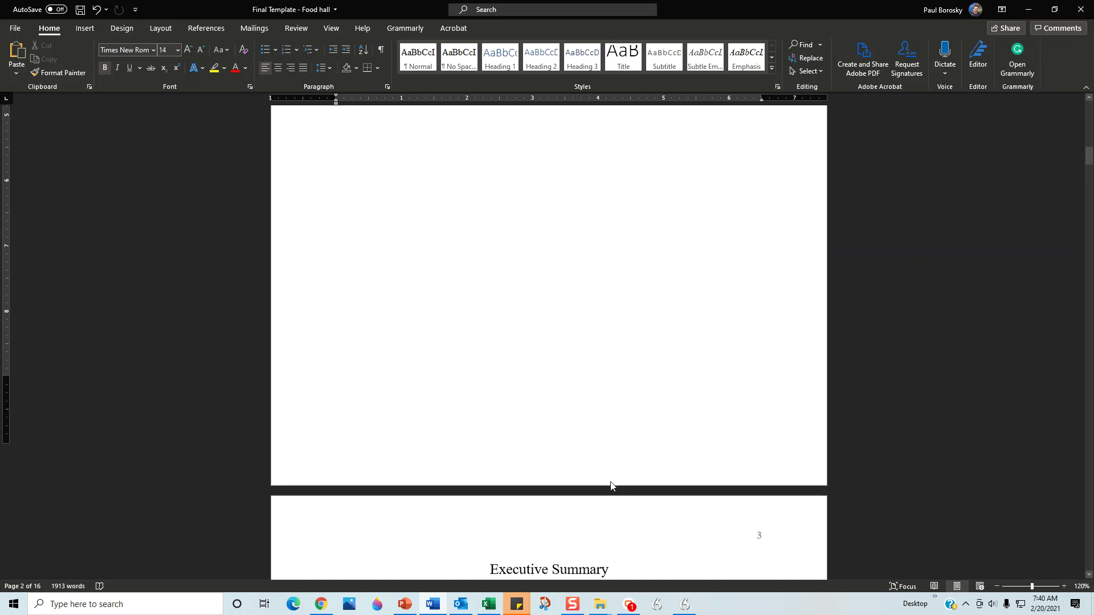
scroll(594, 442, down, 3)
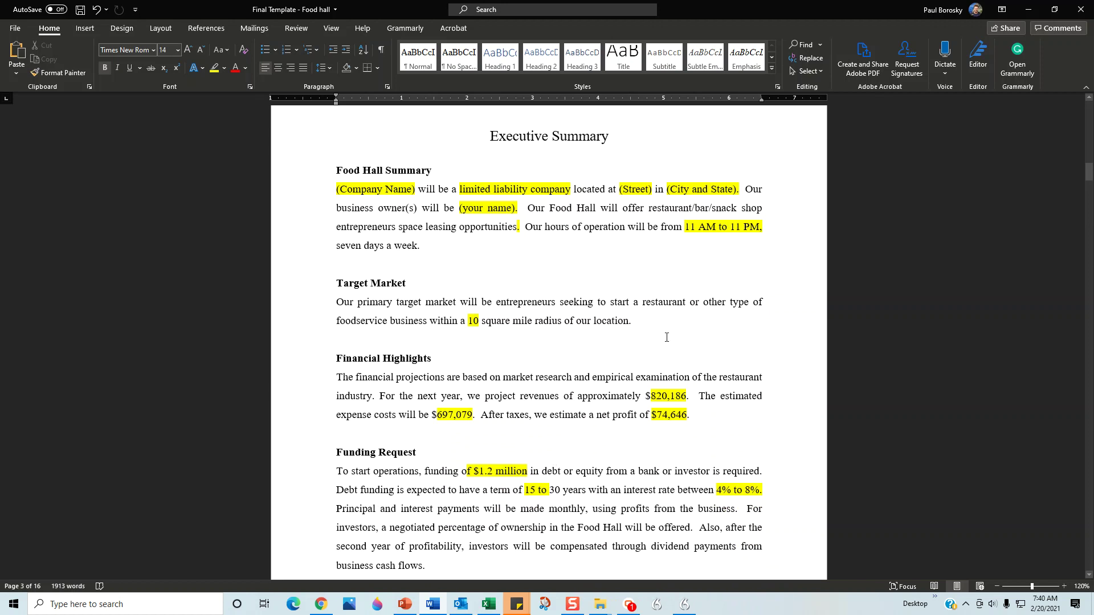
click(661, 318)
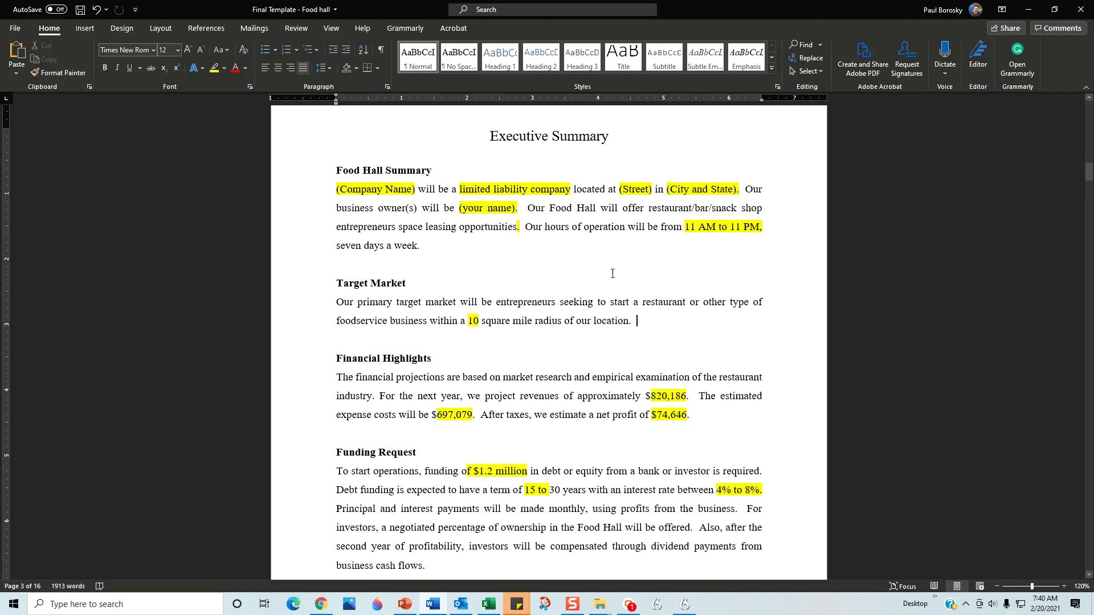
scroll(605, 279, up, 1)
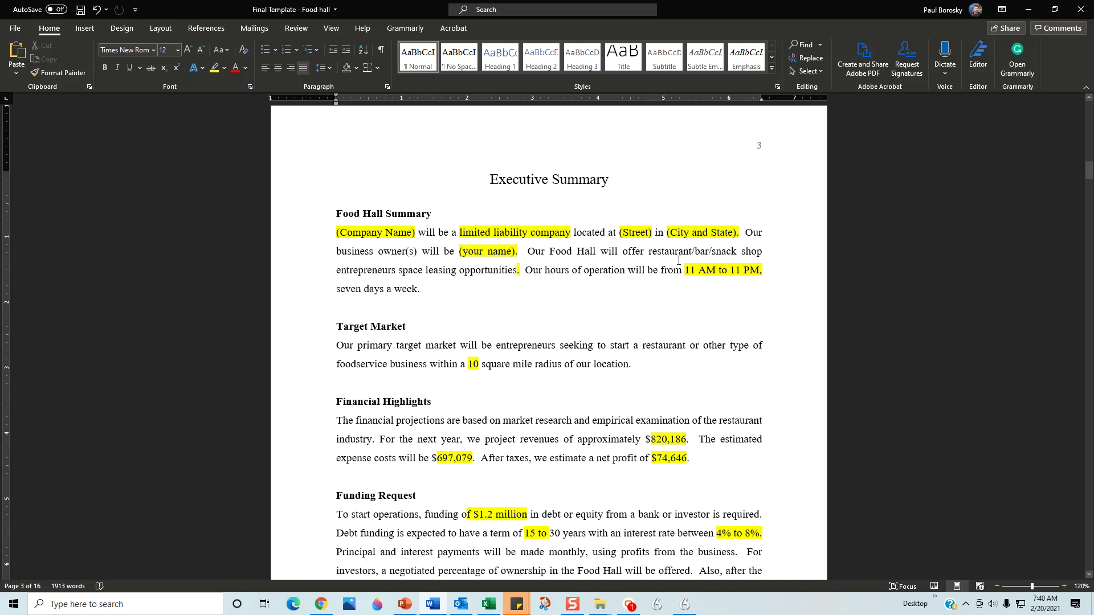
scroll(622, 331, down, 3)
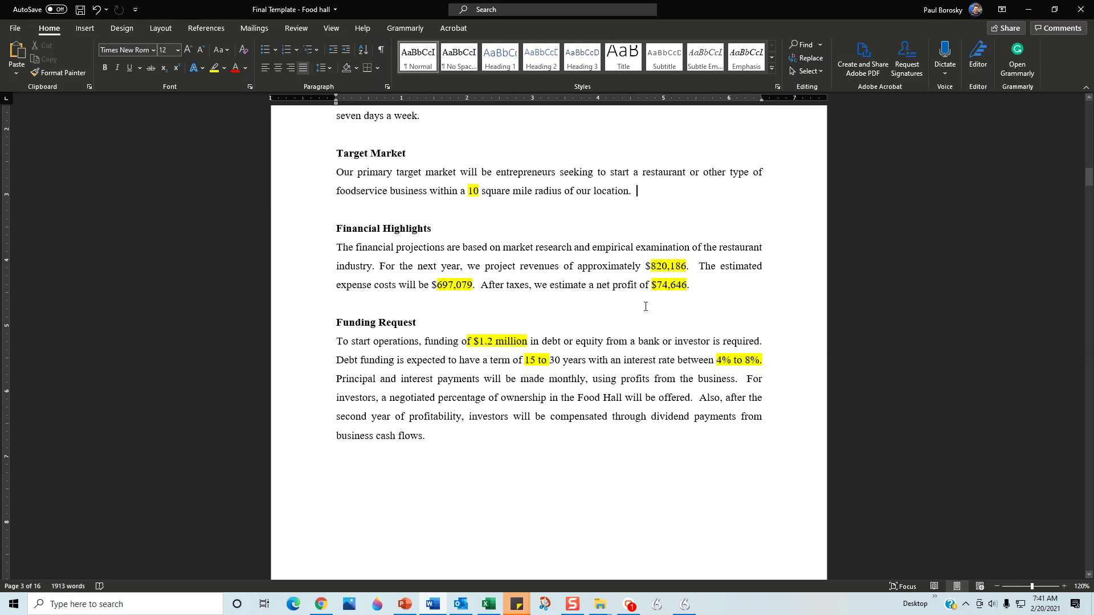
Examine the Company Description's Food Hall Summary and the bulleted Services Provided list, including the Item 3 placeholder
scroll(558, 375, down, 10)
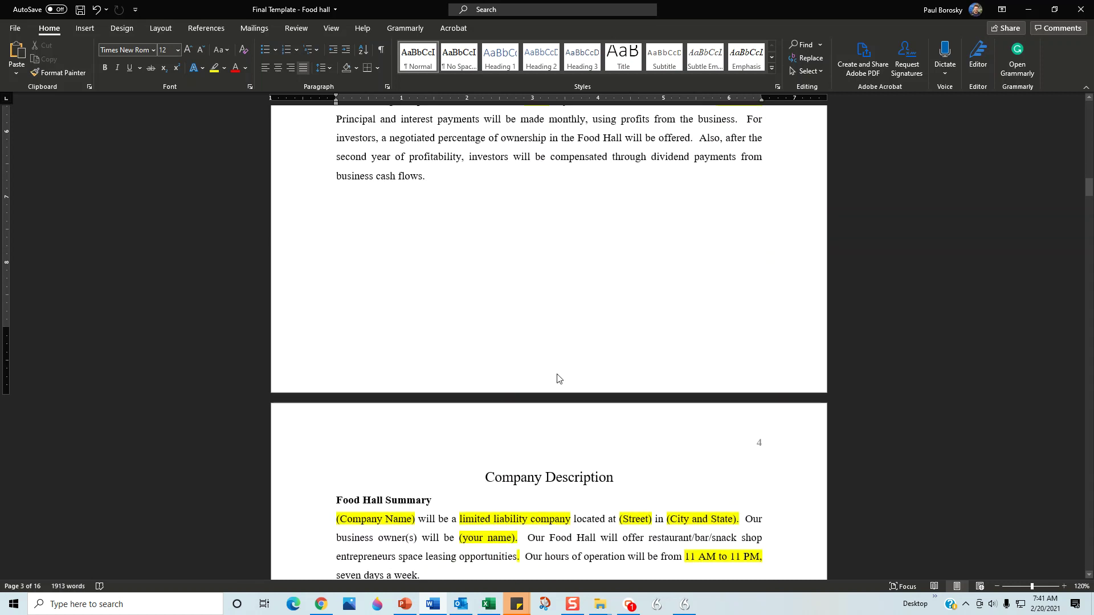
scroll(557, 374, down, 3)
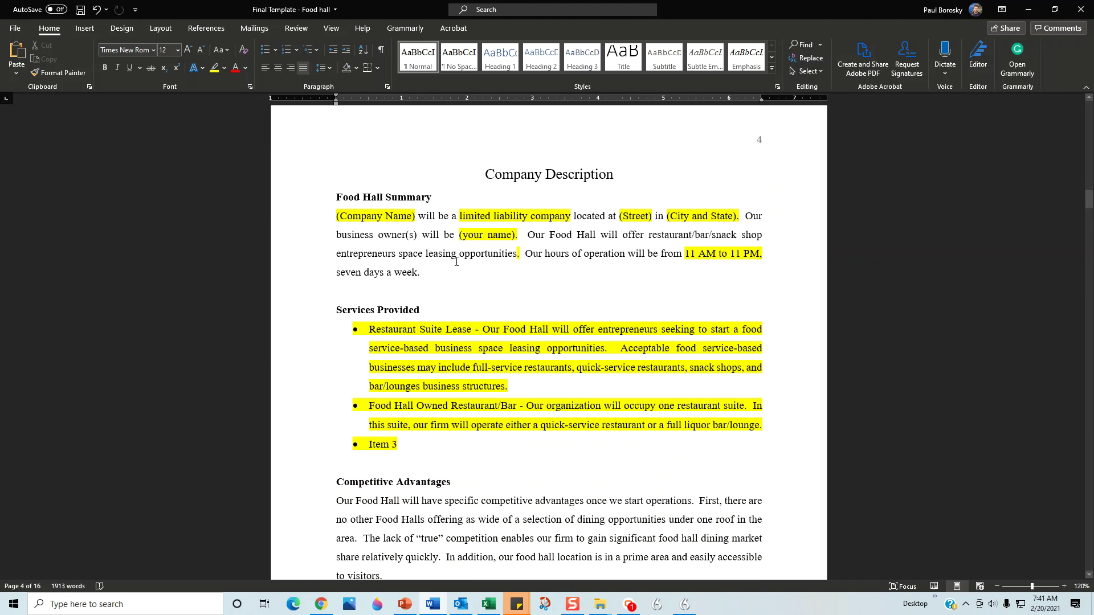
scroll(456, 261, down, 3)
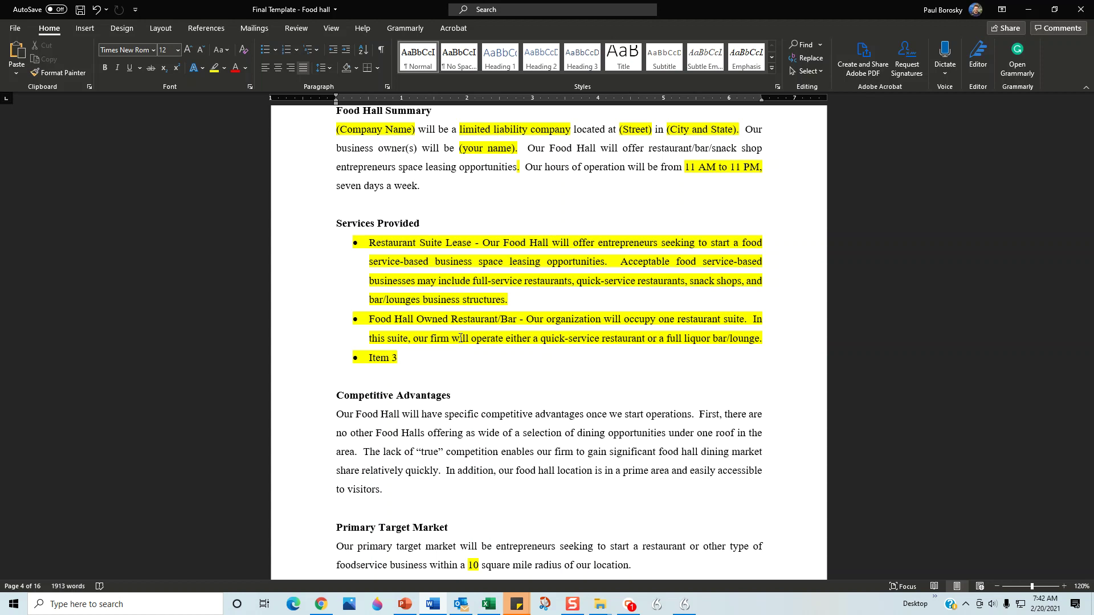
drag(447, 370, 369, 319)
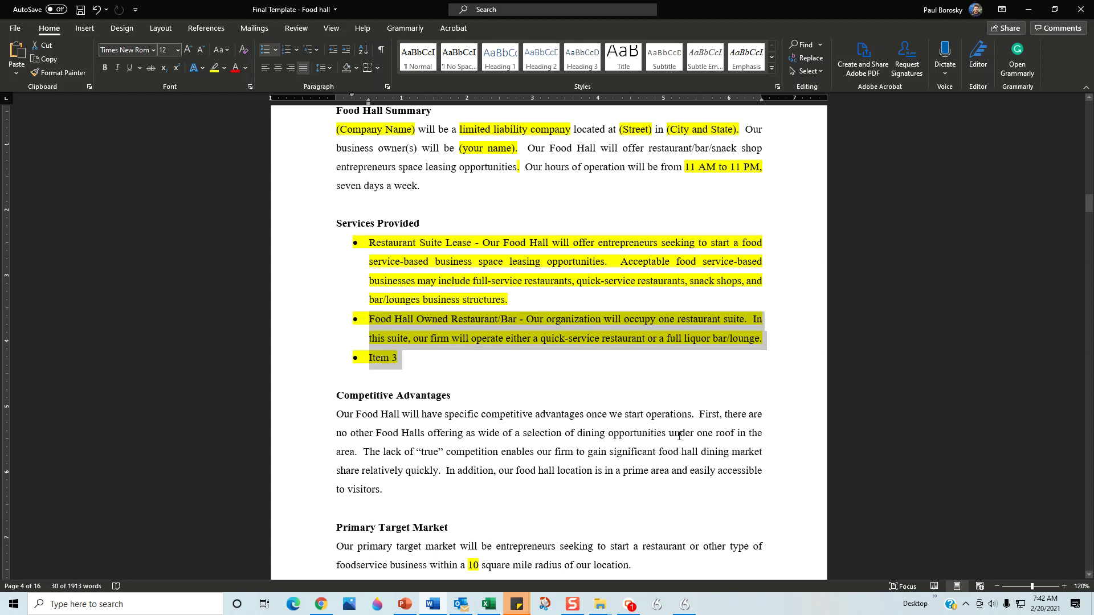
click(512, 350)
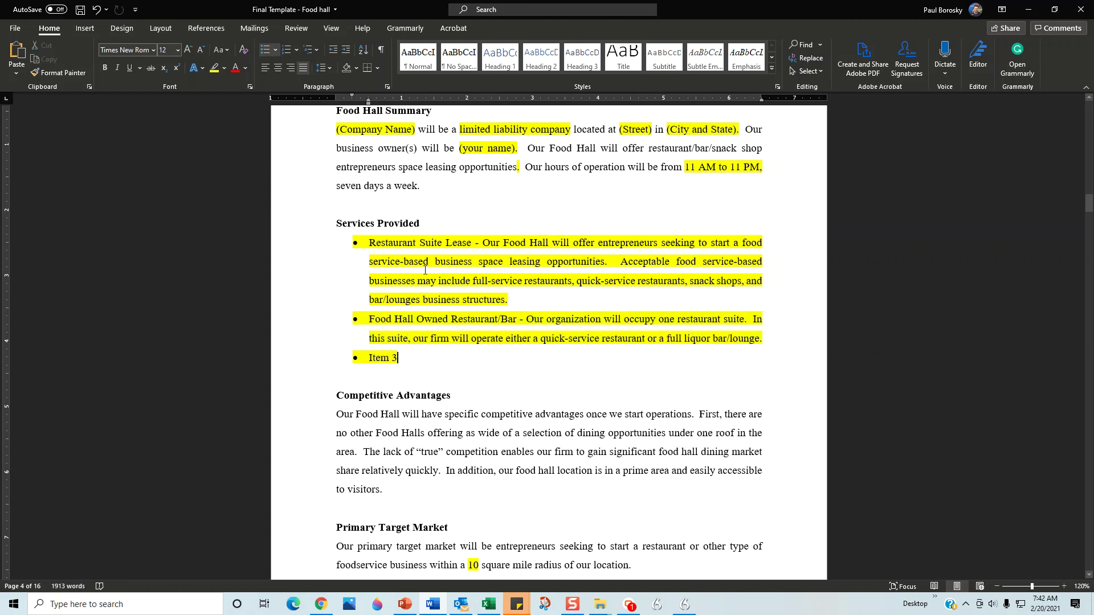
drag(398, 358, 369, 359)
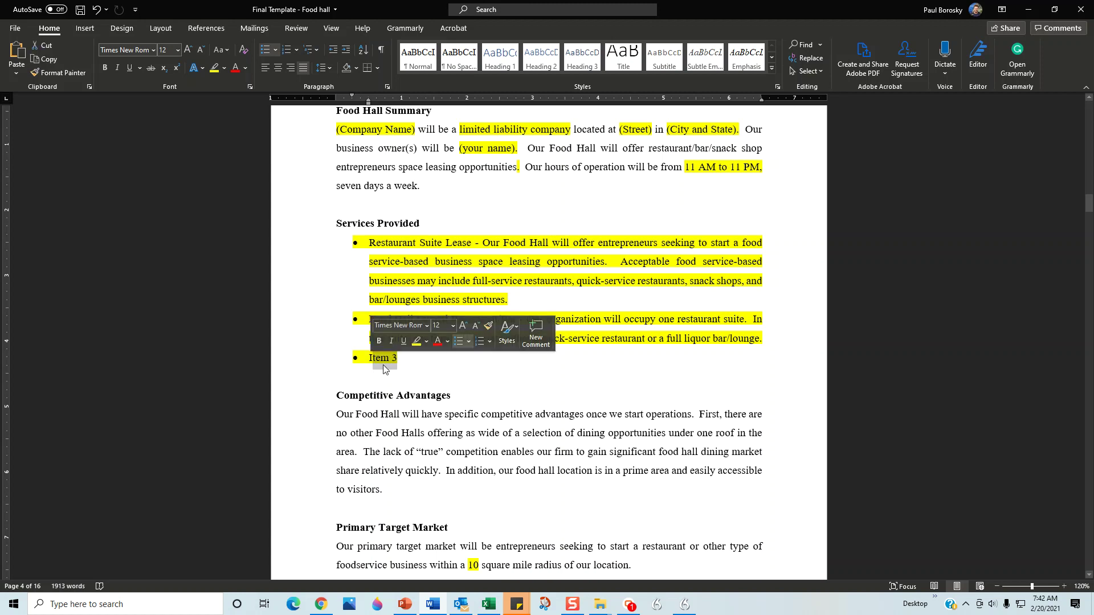
click(502, 407)
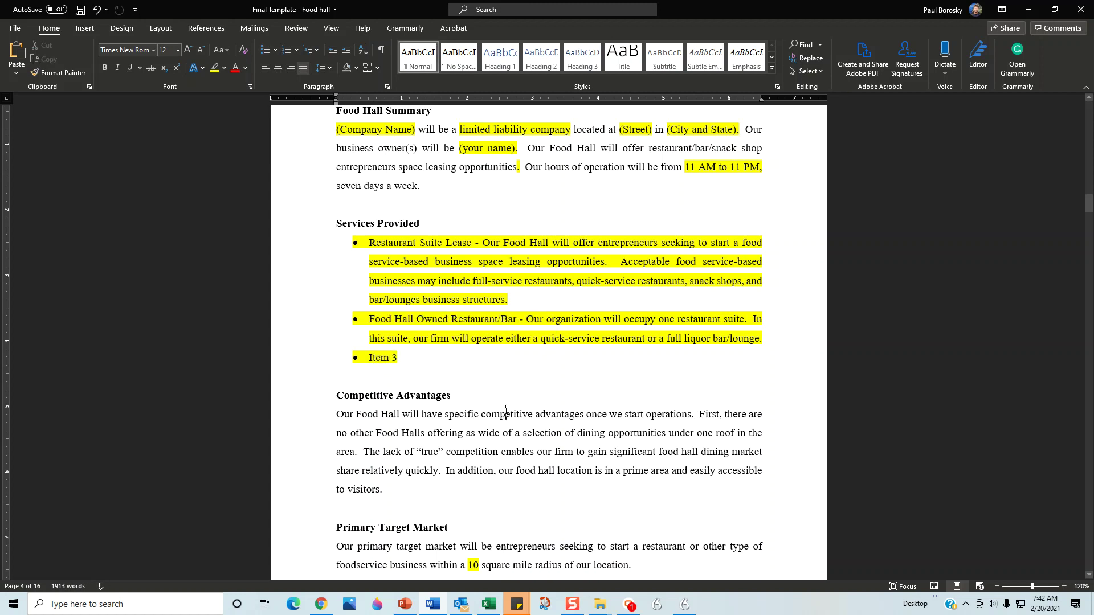
Read the rest of the Company Description, from Competitive Advantages through Location to the Business Objectives and Timeline
scroll(502, 407, down, 2)
scroll(502, 407, down, 2)
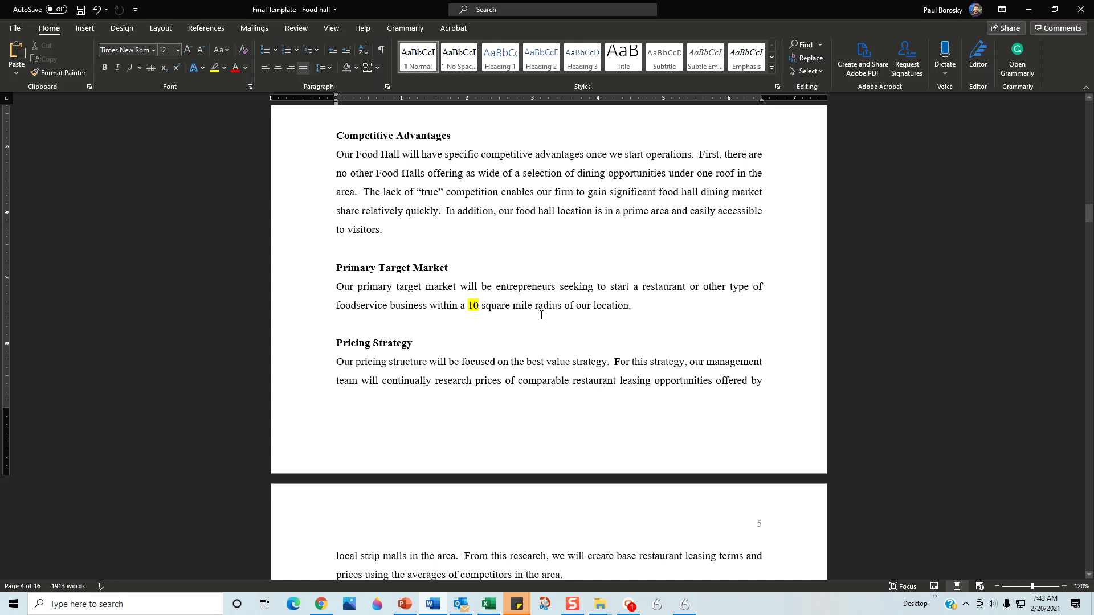
scroll(547, 316, down, 4)
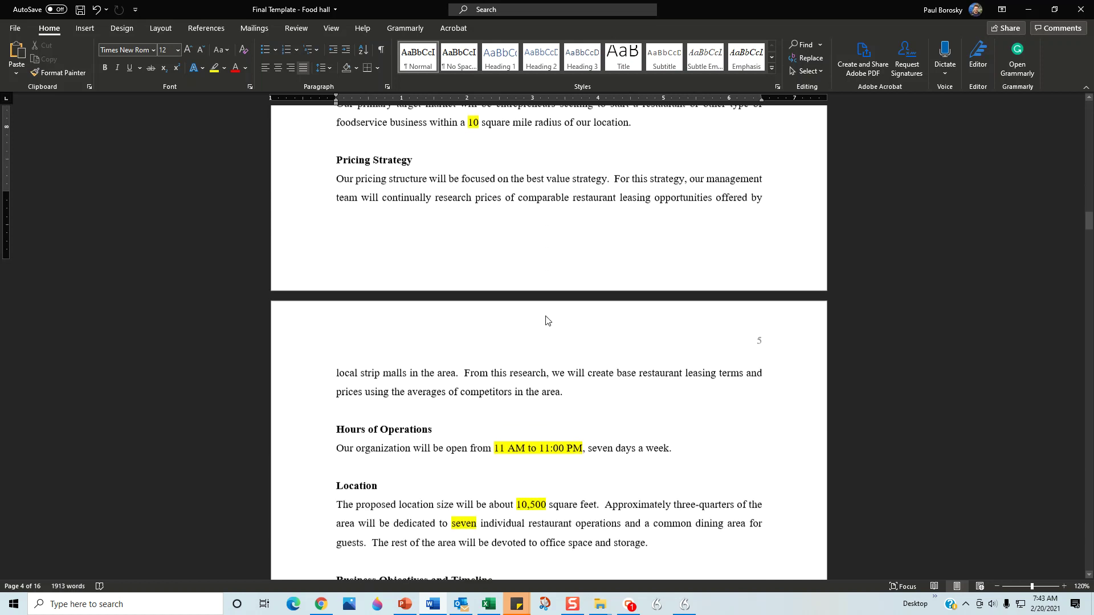
scroll(546, 316, down, 2)
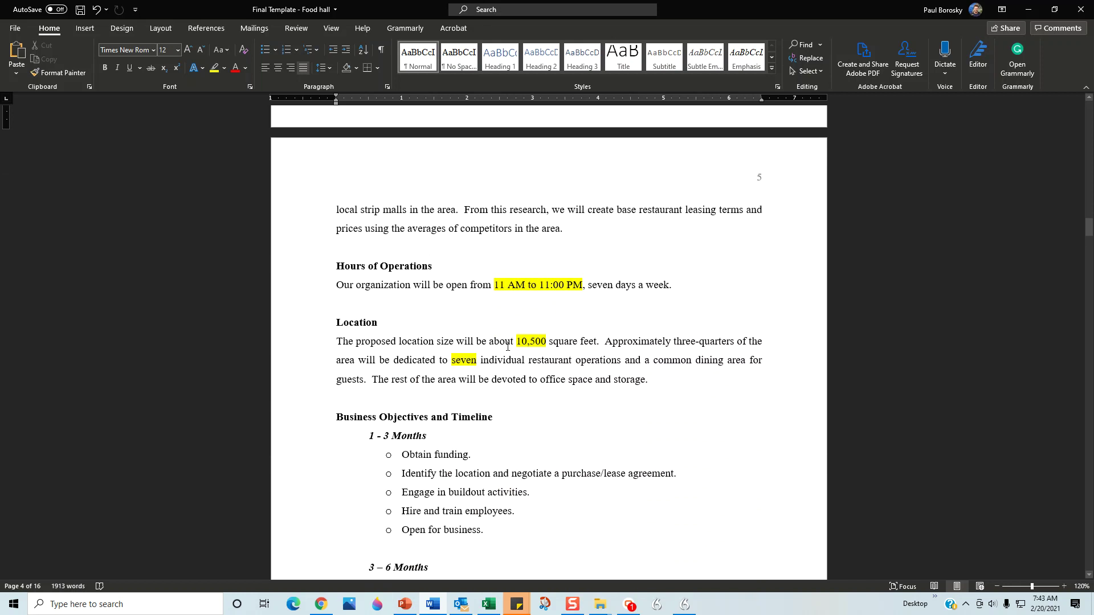
scroll(504, 356, down, 3)
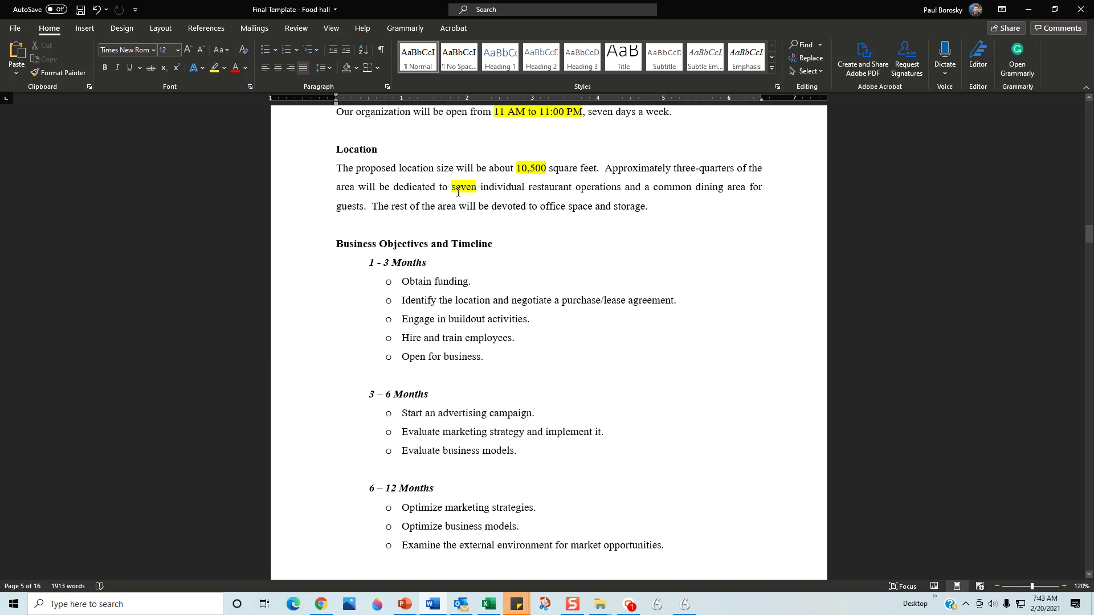
scroll(527, 341, down, 1)
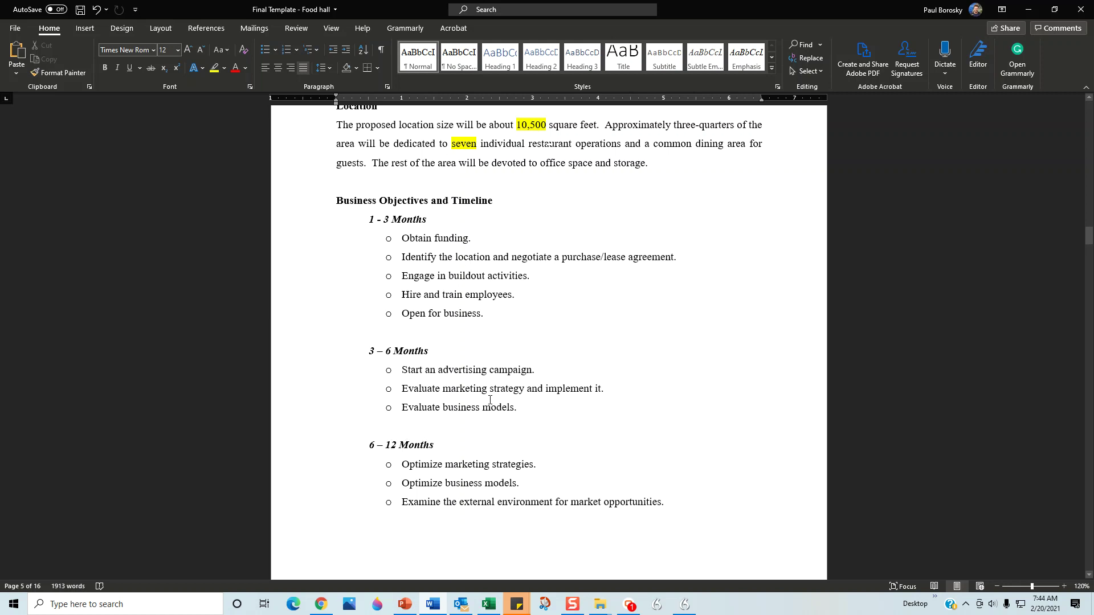
Review the Industry Analysis overview, the Industry Revenues and Growth Summary graphic, and the SWOT Analysis diagram
scroll(487, 396, down, 9)
scroll(483, 389, down, 1)
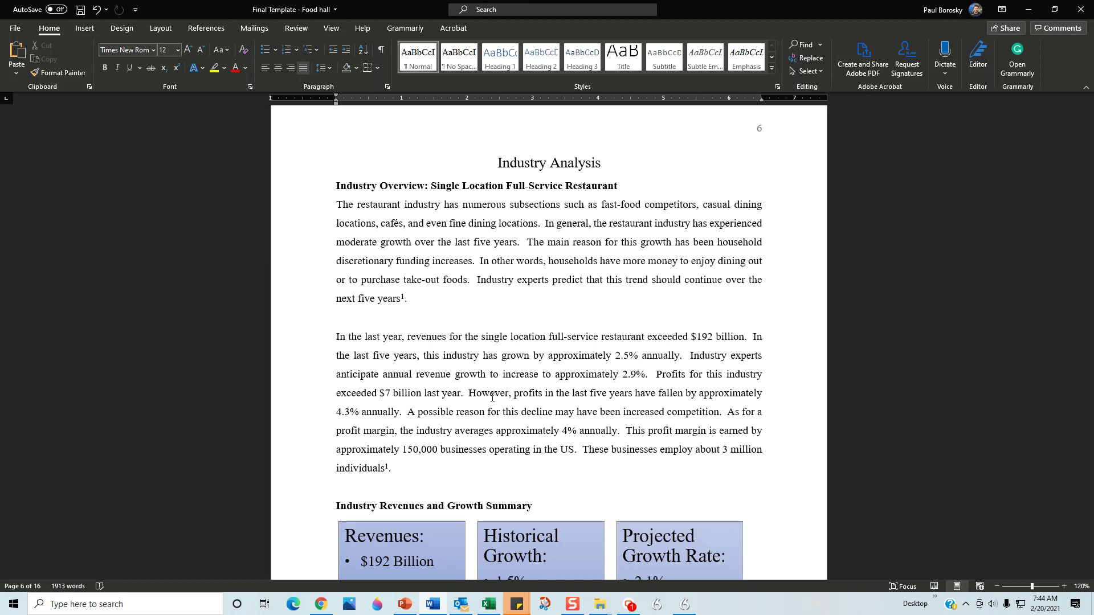
scroll(616, 328, down, 2)
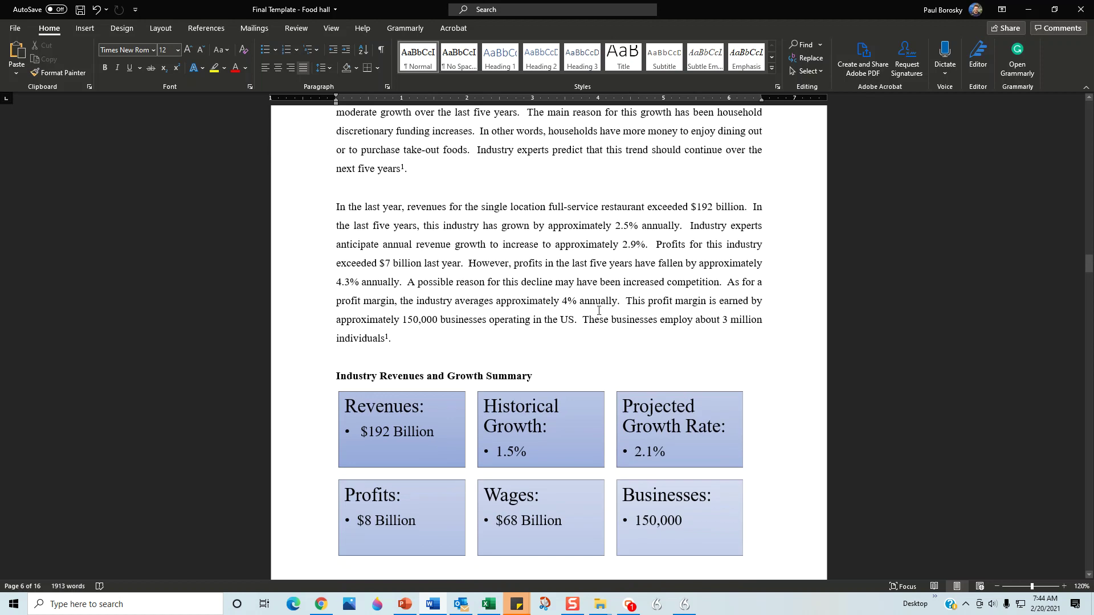
scroll(599, 311, down, 2)
scroll(593, 322, down, 1)
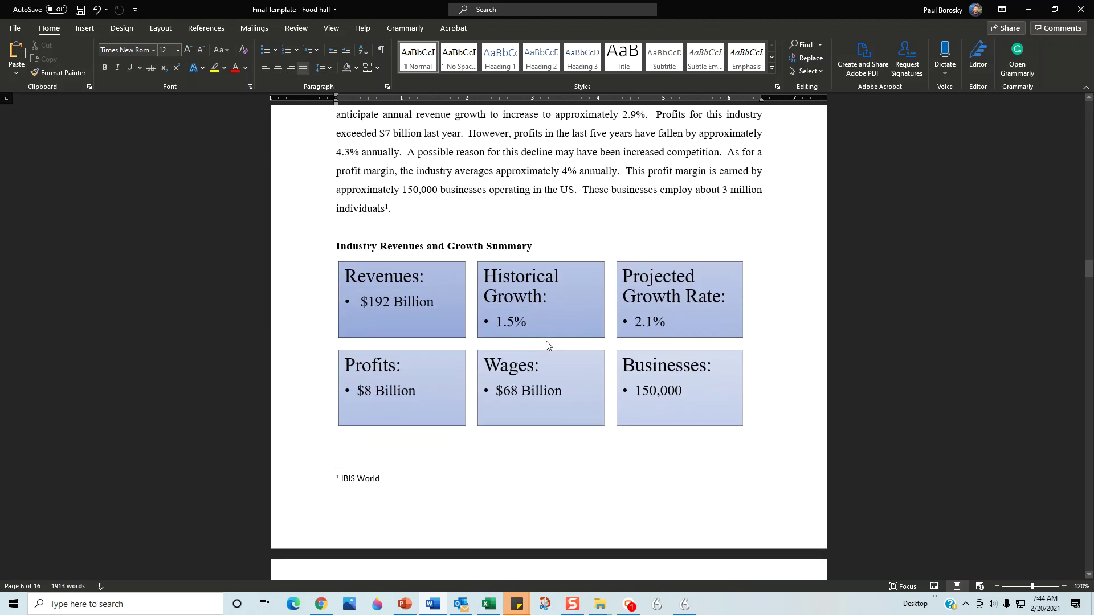
scroll(544, 342, down, 10)
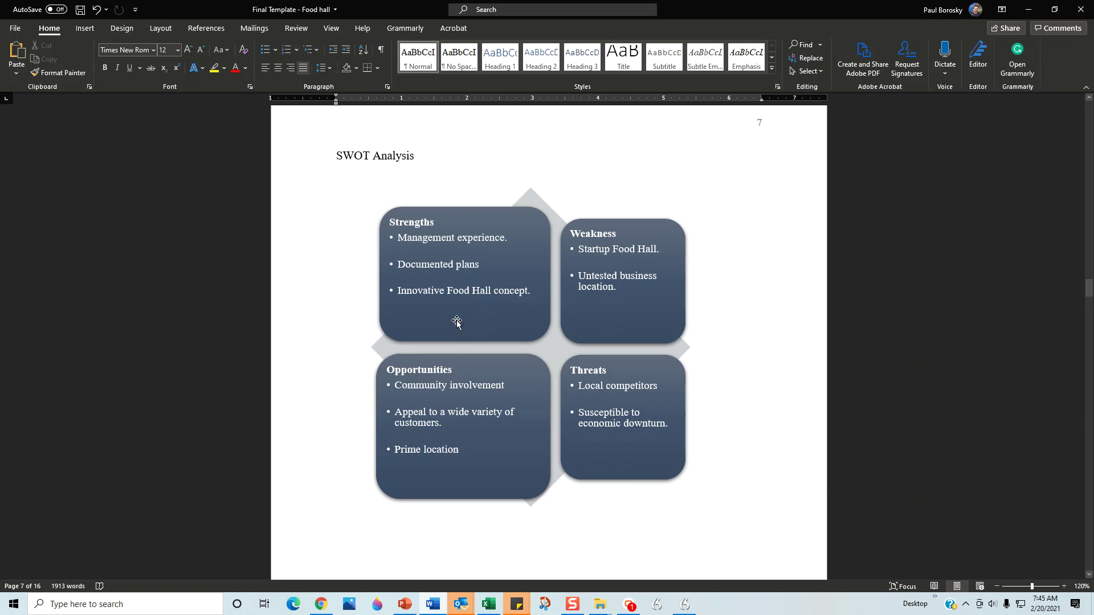
Examine the Organizational Structure page, covering the legal structure and the job responsibilities of the CEO, Restaurant Manager, Maintenance and Security
scroll(455, 319, down, 8)
scroll(489, 323, down, 5)
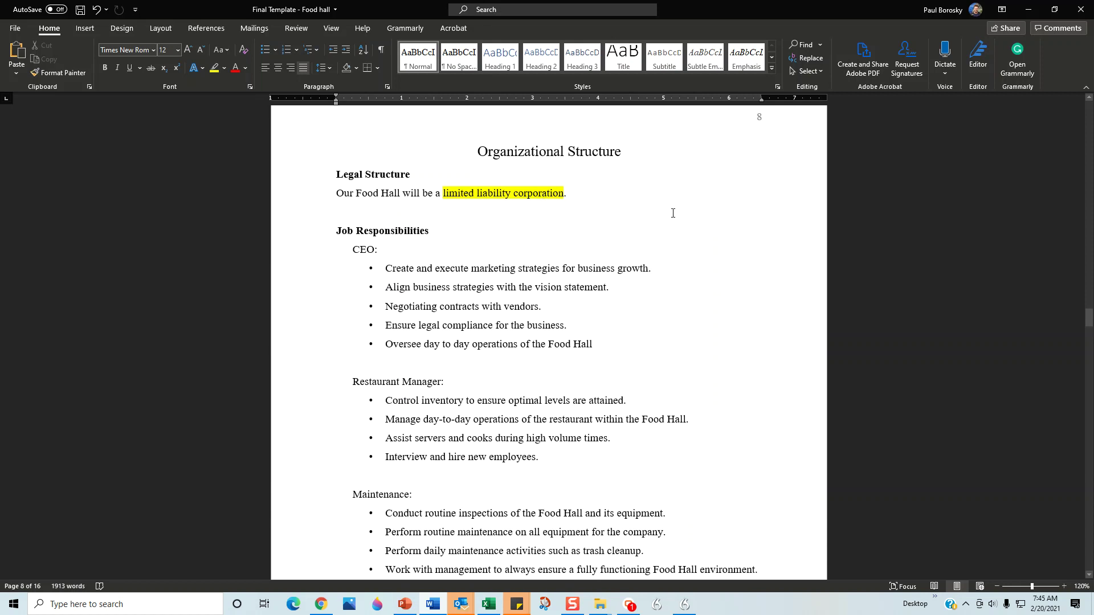
scroll(518, 212, down, 3)
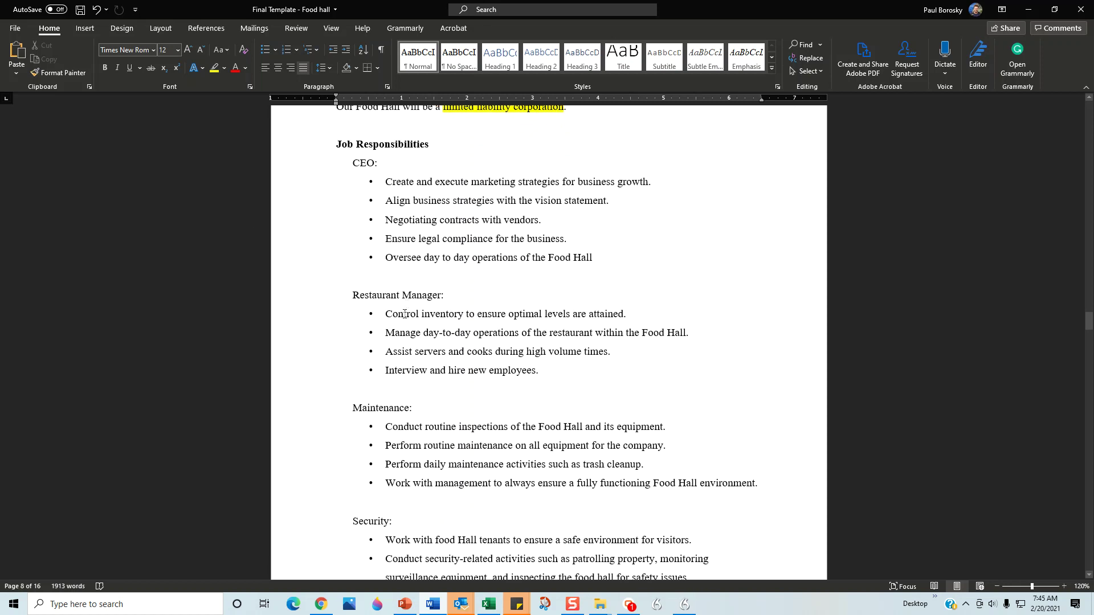
scroll(418, 315, down, 2)
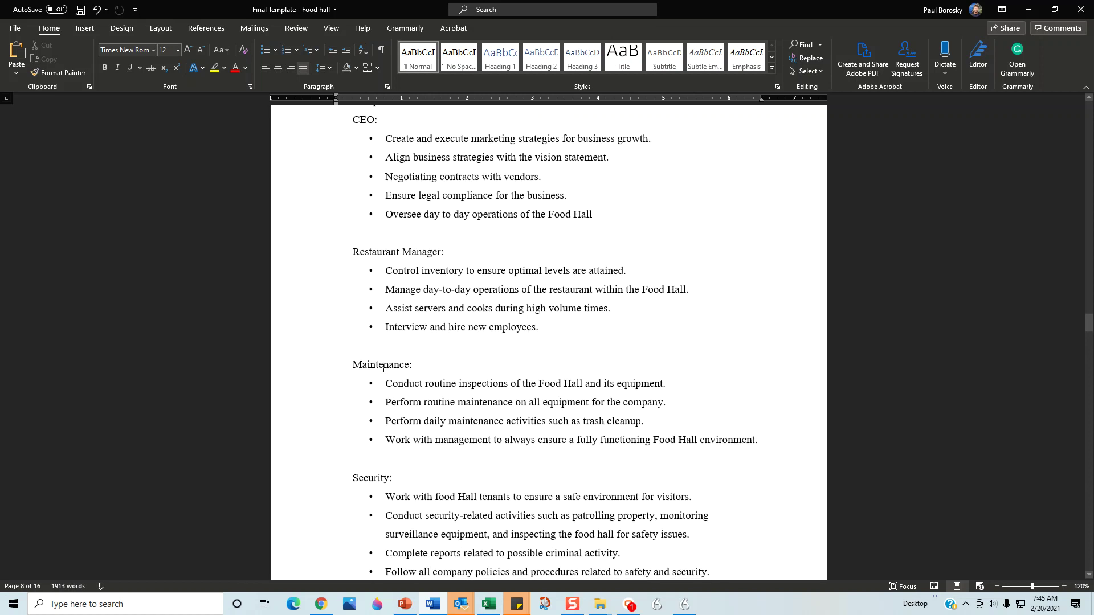
scroll(436, 466, down, 4)
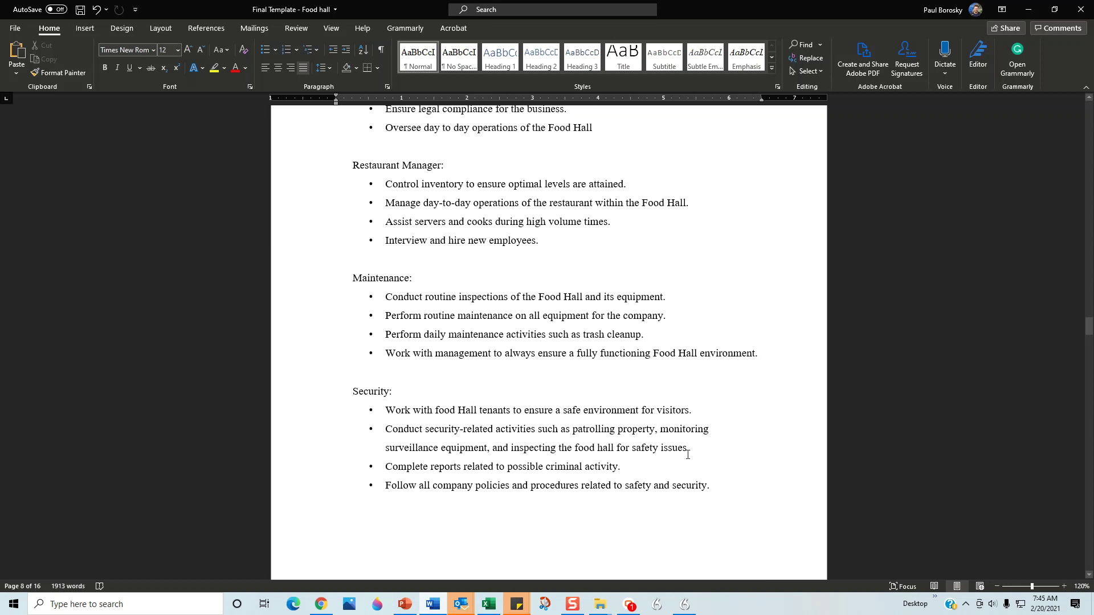
drag(719, 483, 352, 392)
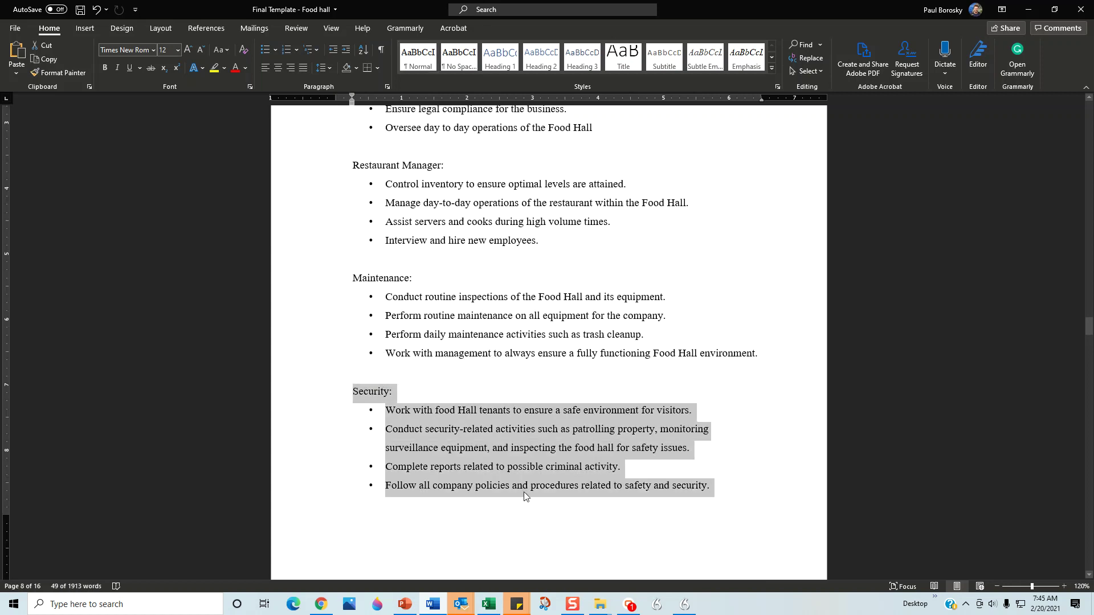
click(583, 334)
drag(755, 360, 310, 288)
click(699, 373)
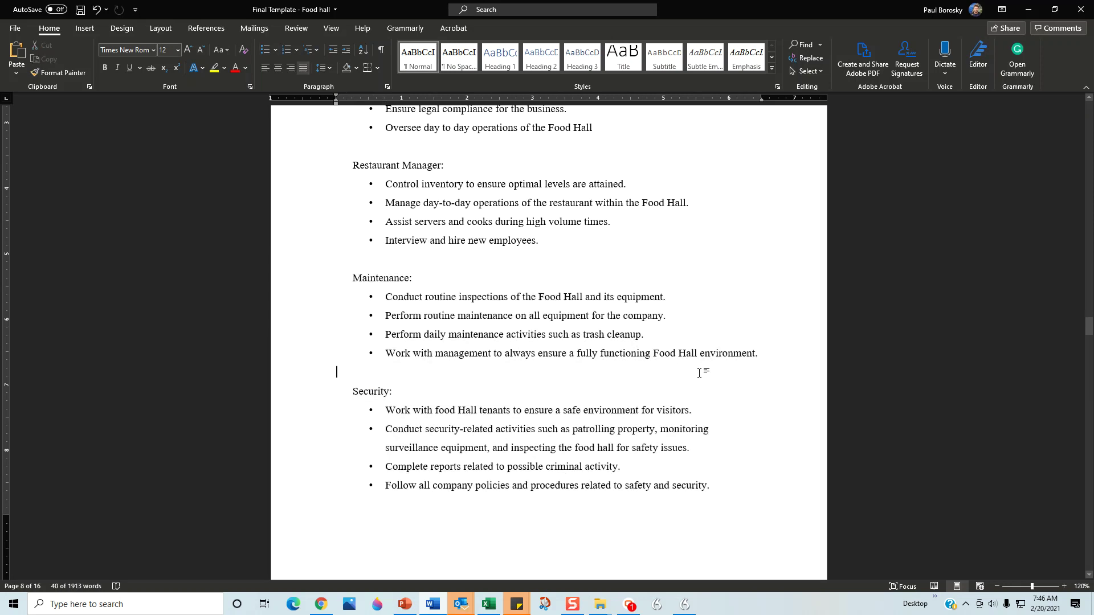
scroll(547, 370, up, 3)
scroll(508, 363, up, 3)
scroll(579, 174, up, 3)
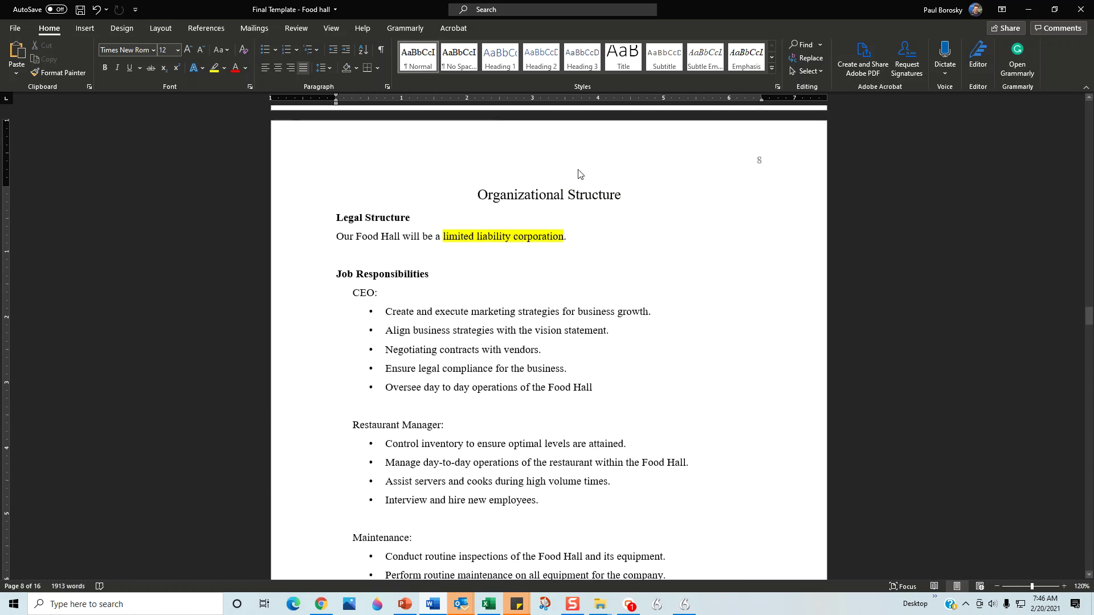
Open the Organizational Chart's text outline and delete the Restaurant staff entry beneath Restaurant Manager
scroll(511, 395, down, 15)
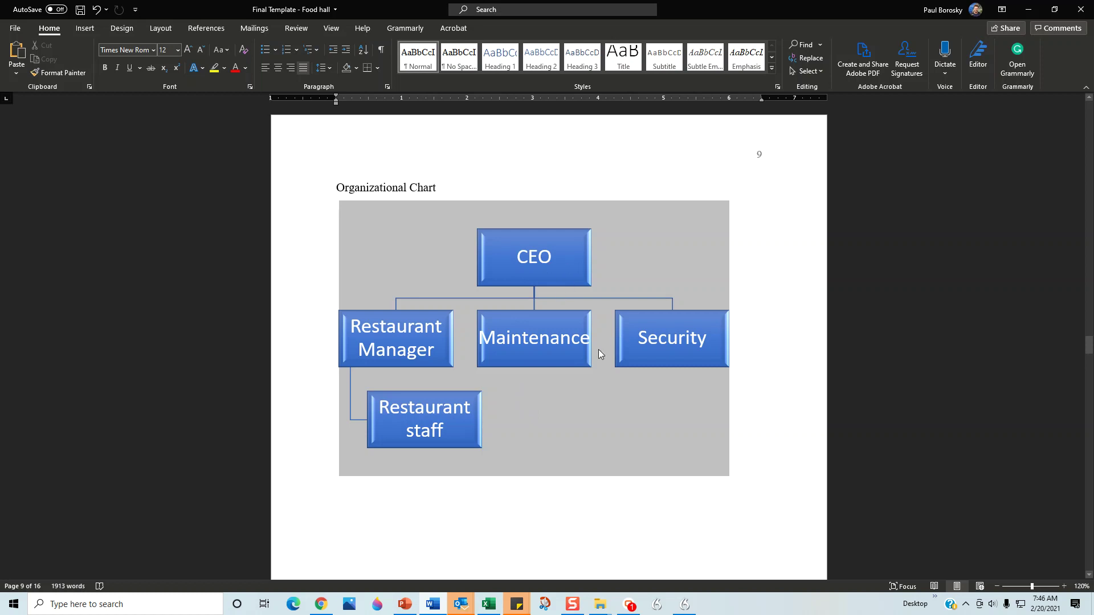
click(379, 269)
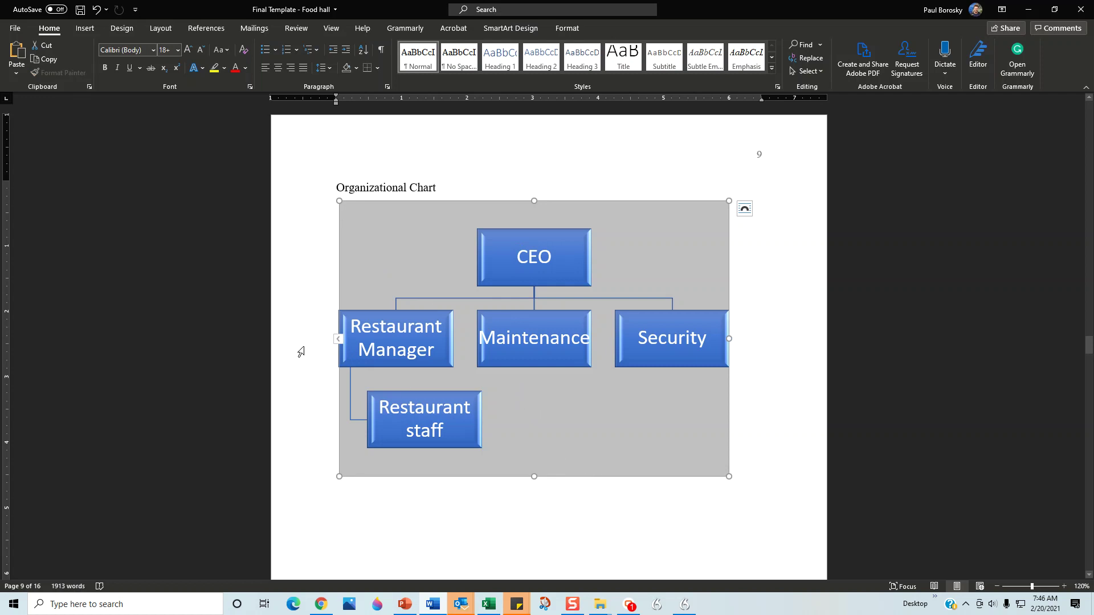
click(338, 344)
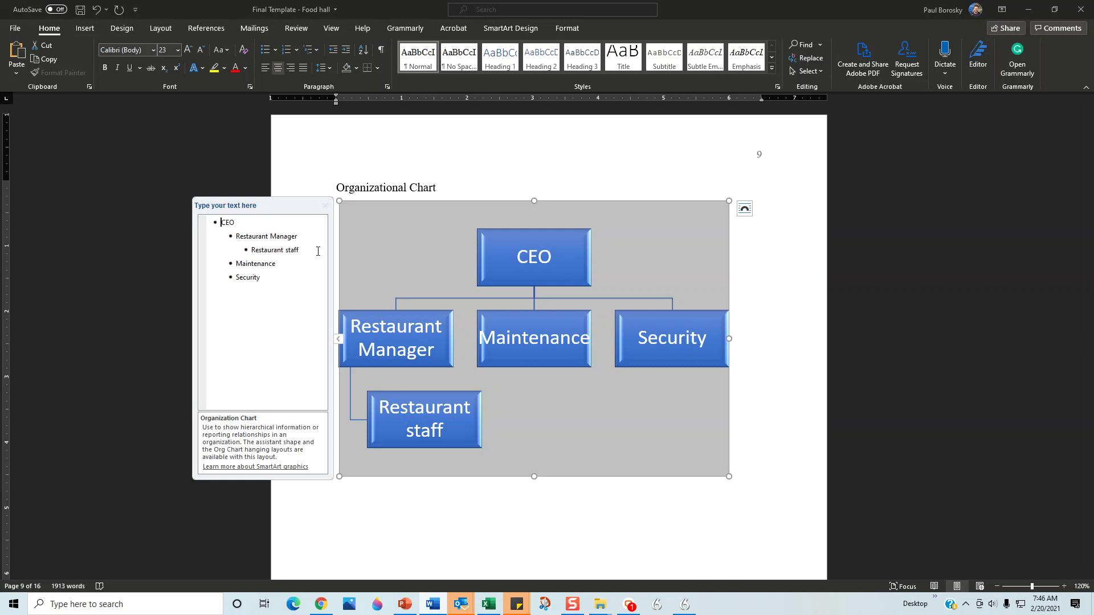
click(300, 250)
drag(300, 251, 252, 250)
key(BackSpace)
key(BackSpace)
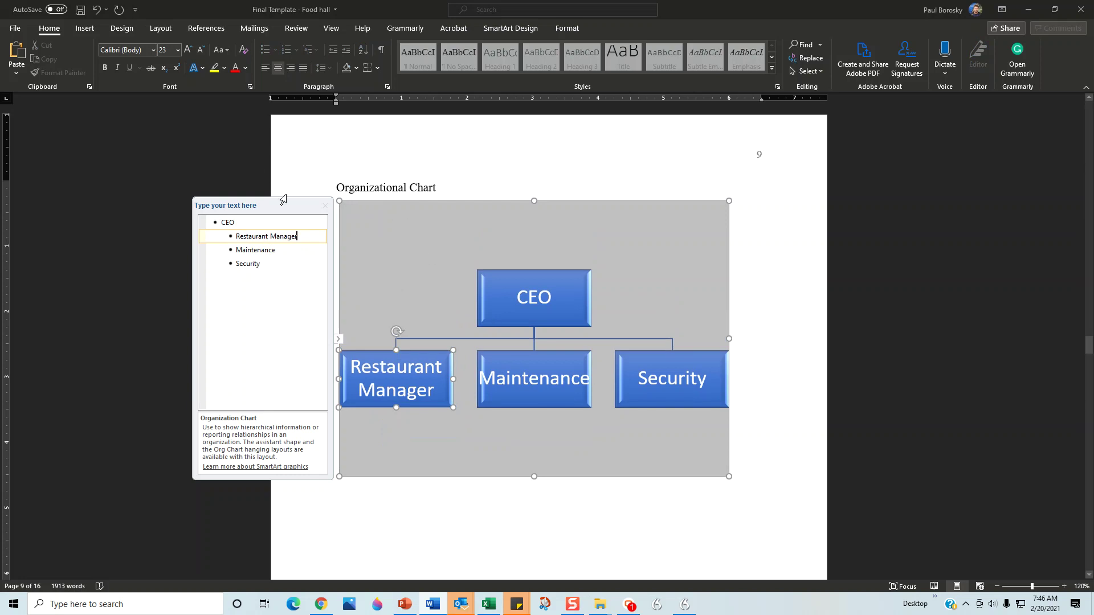
Undo the deletion of the Restaurant staff box, close the chart's text outline and deselect the chart
click(96, 9)
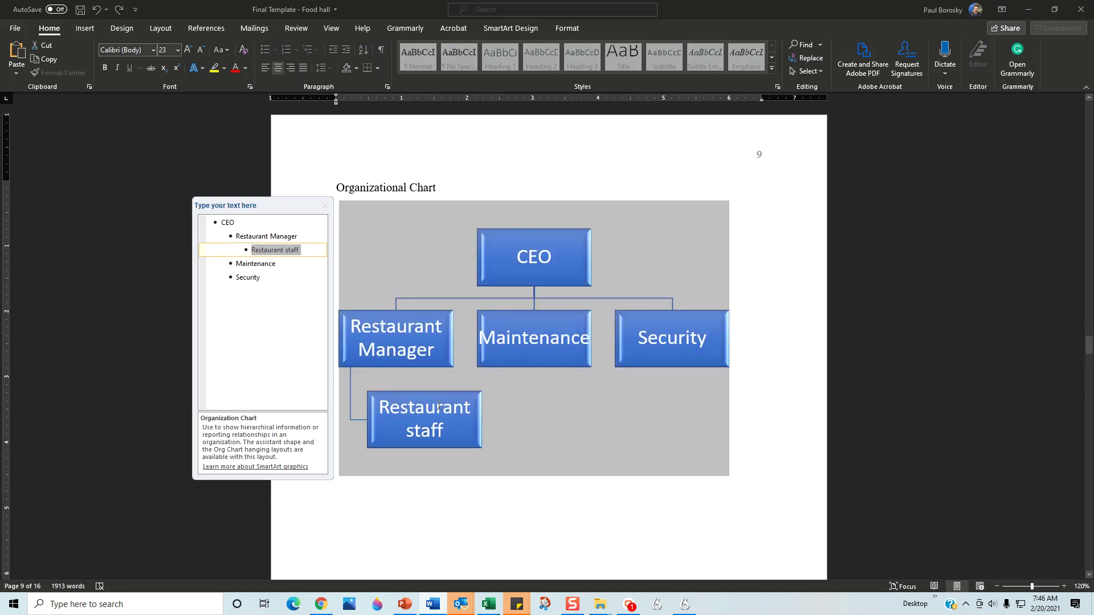
click(325, 205)
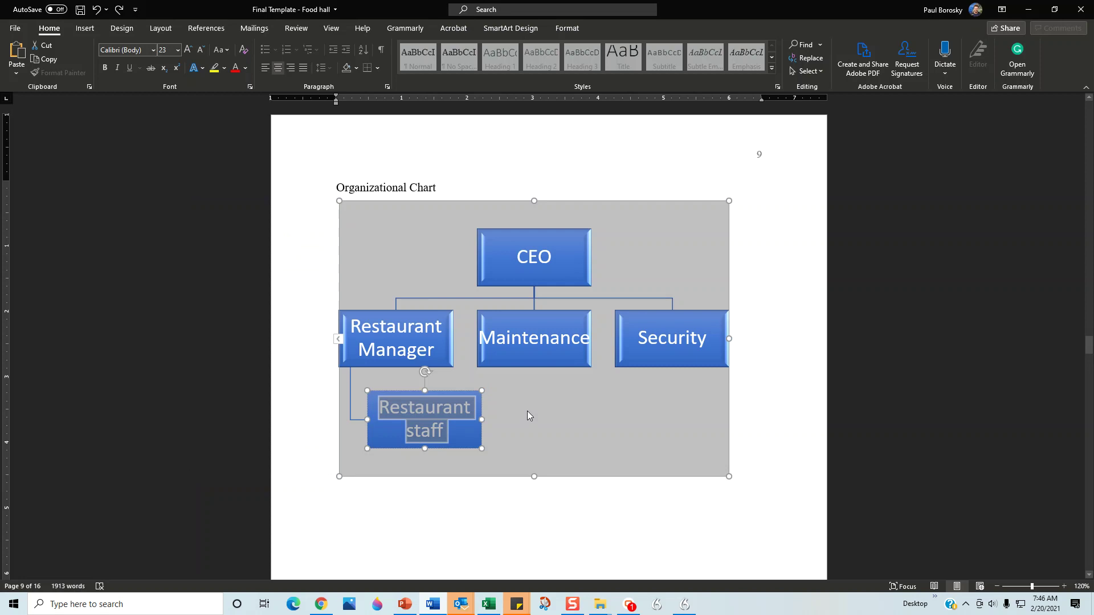
scroll(528, 412, down, 2)
click(538, 429)
Read the Marketing section's traditional, internet and social media paragraphs and the highlighted terms in the Funding Request
scroll(533, 442, down, 10)
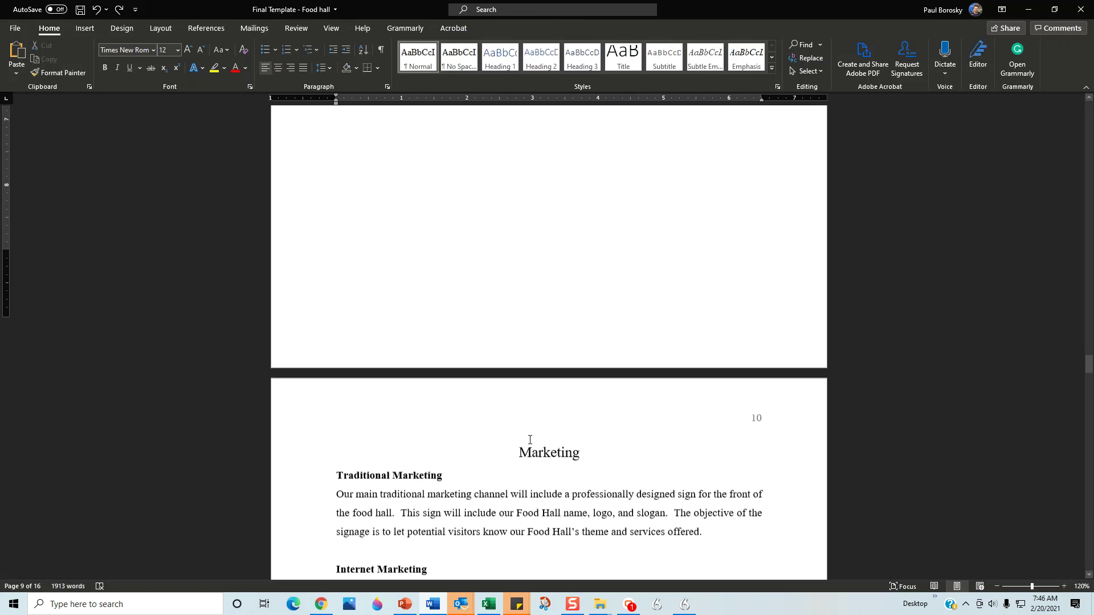
scroll(530, 439, down, 3)
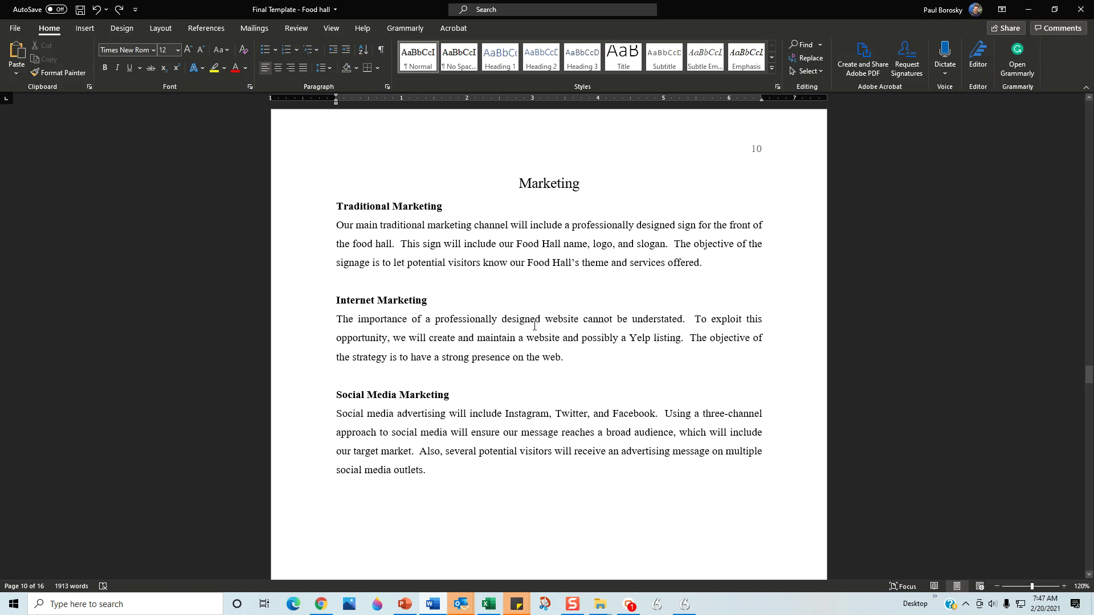
scroll(535, 326, down, 10)
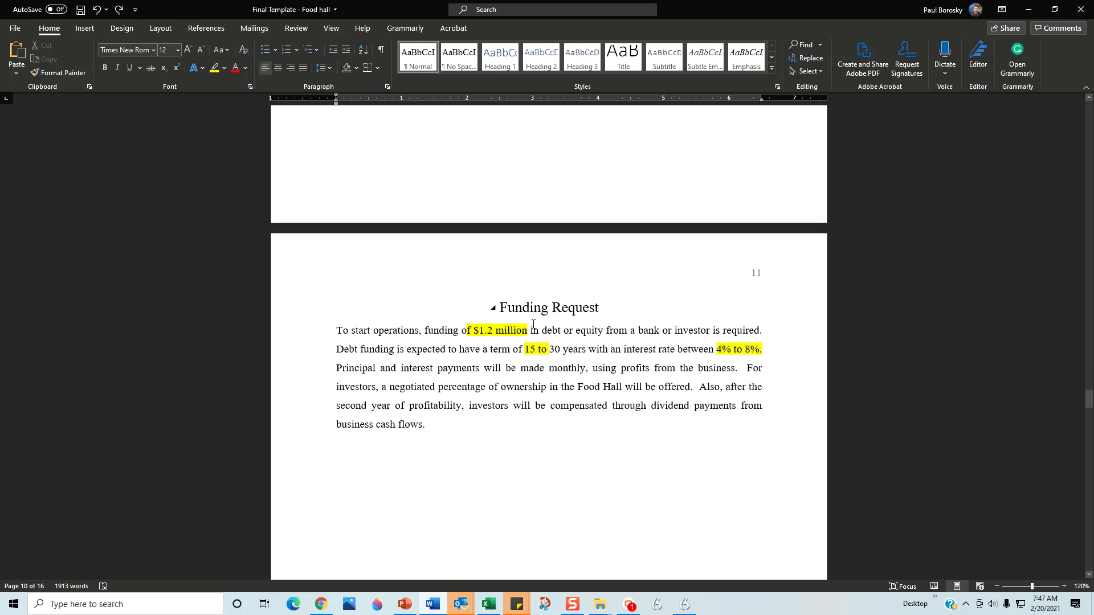
scroll(533, 323, down, 1)
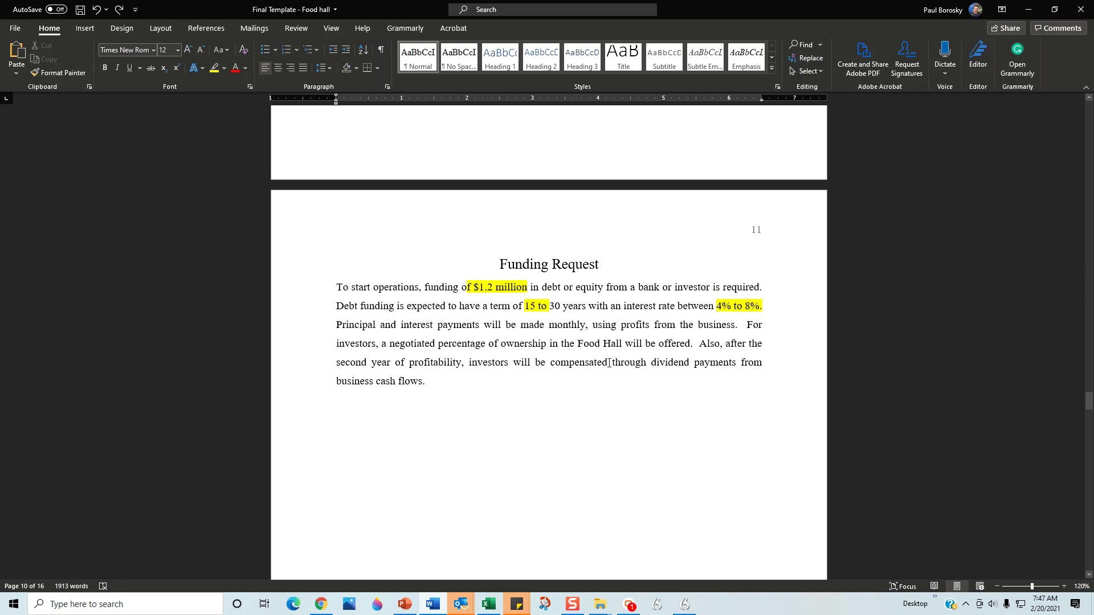
Examine the Financial Projections, from the quarterly Year 1 profit and loss tables to the five-year Pro Forma Income Statement
scroll(466, 358, down, 3)
scroll(466, 358, down, 7)
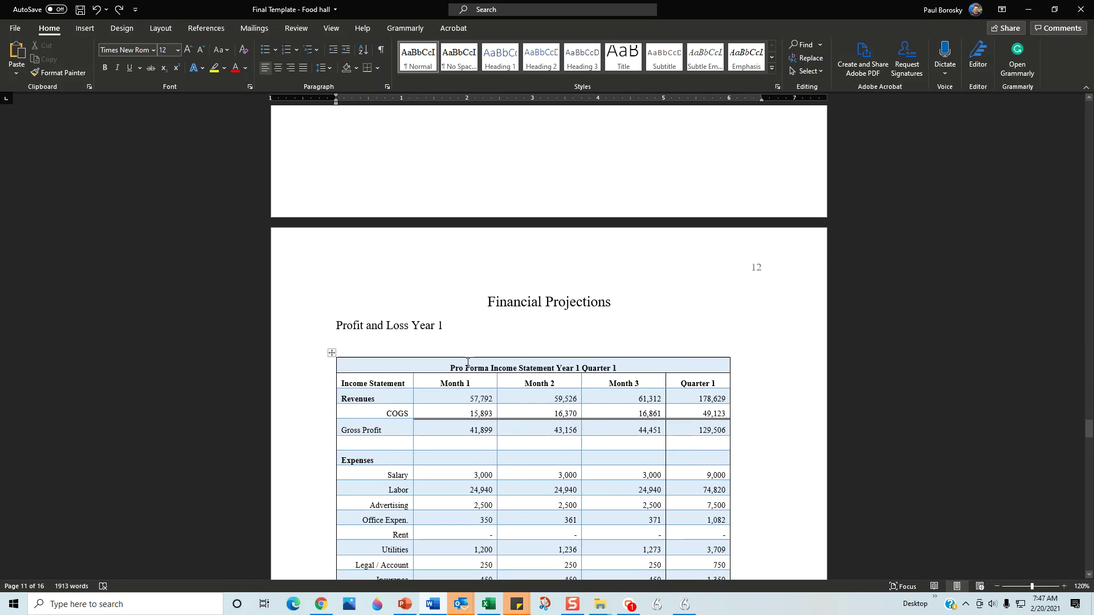
scroll(467, 362, down, 2)
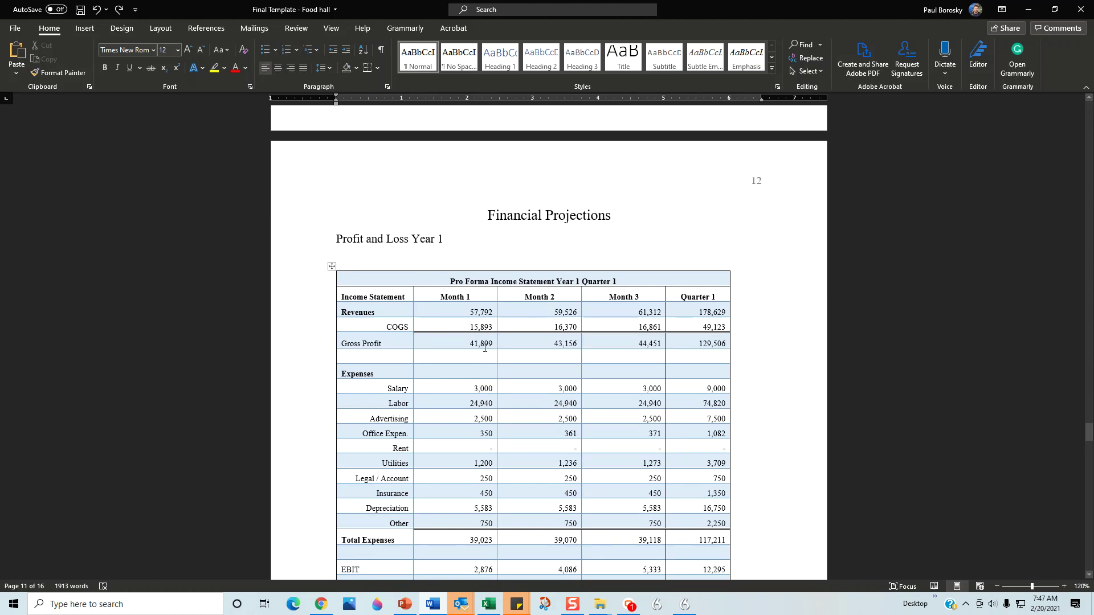
scroll(484, 348, down, 10)
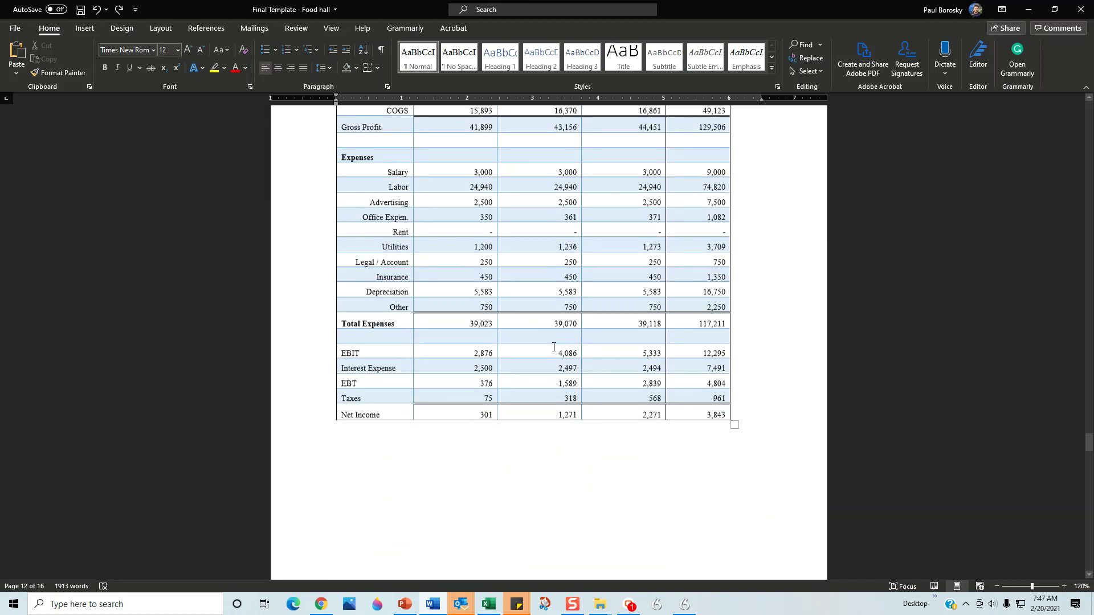
scroll(530, 394, down, 20)
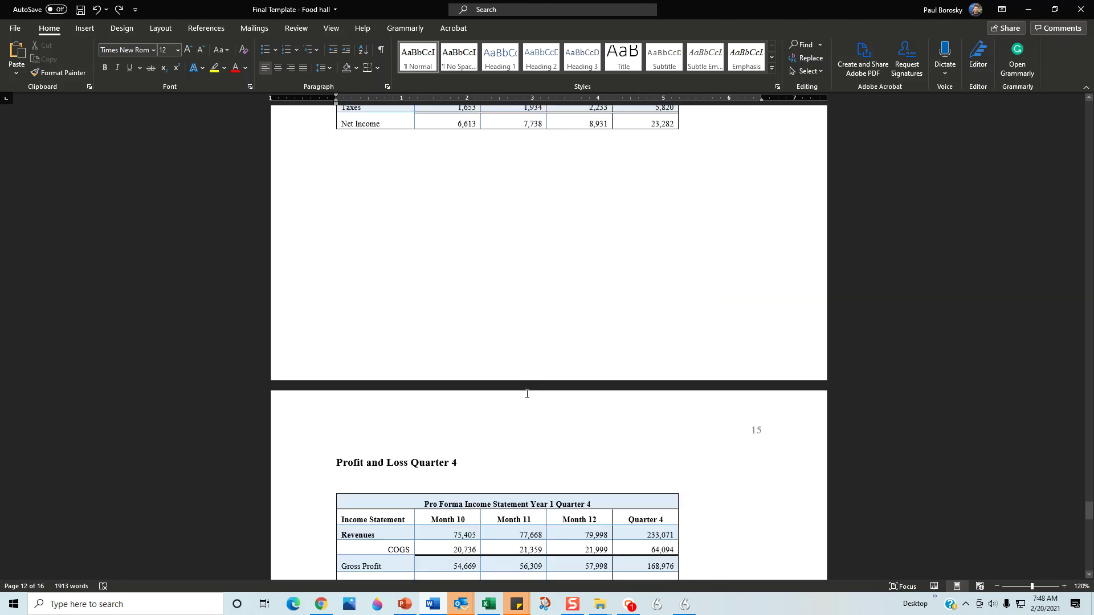
scroll(526, 392, down, 1)
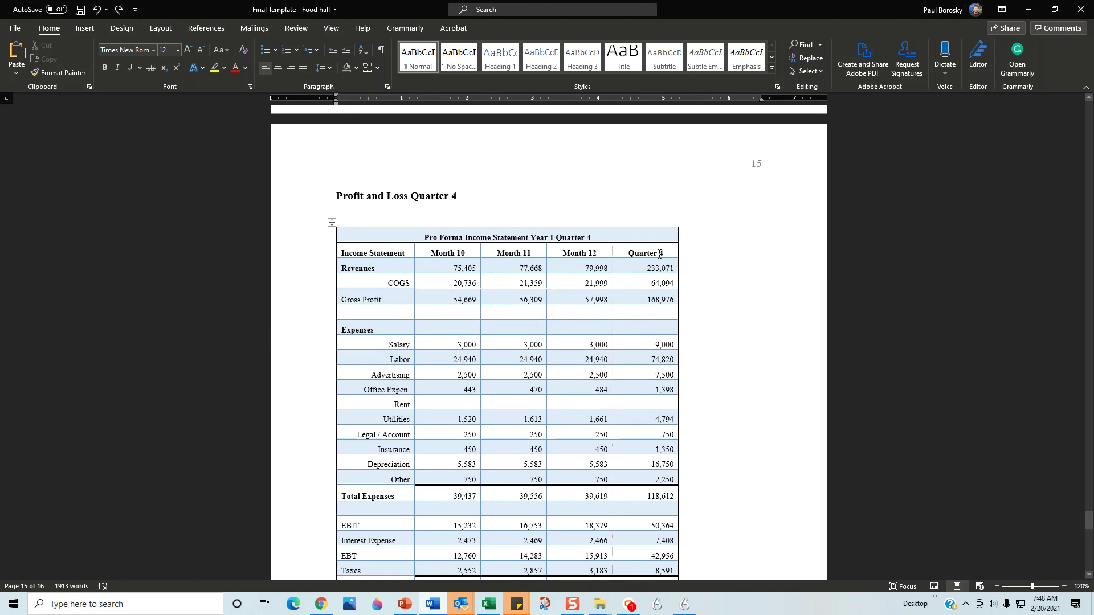
scroll(656, 273, down, 8)
scroll(649, 291, down, 8)
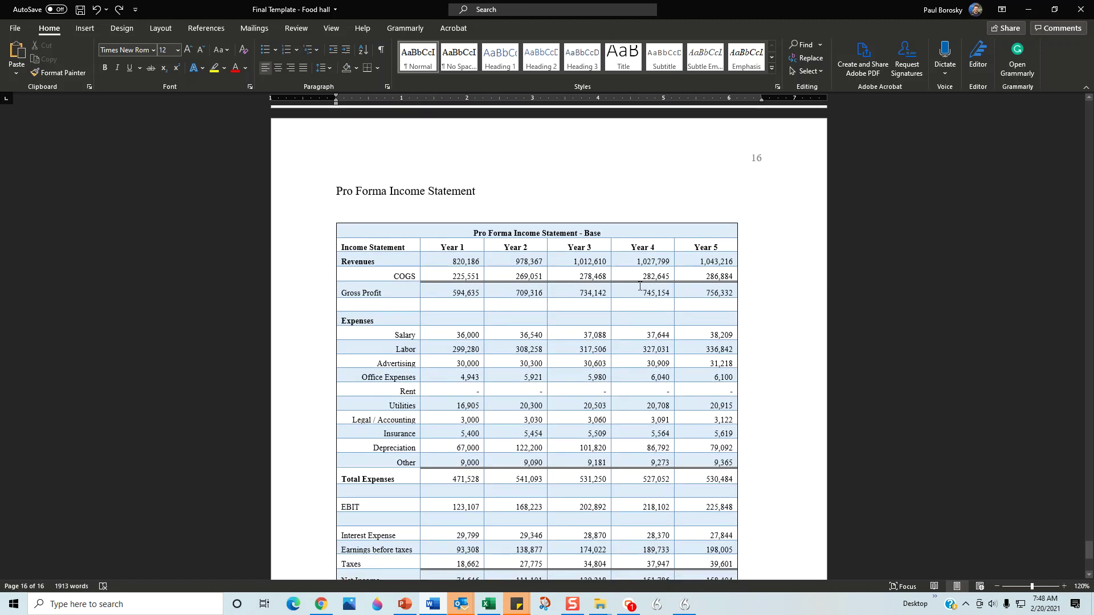
scroll(511, 269, down, 1)
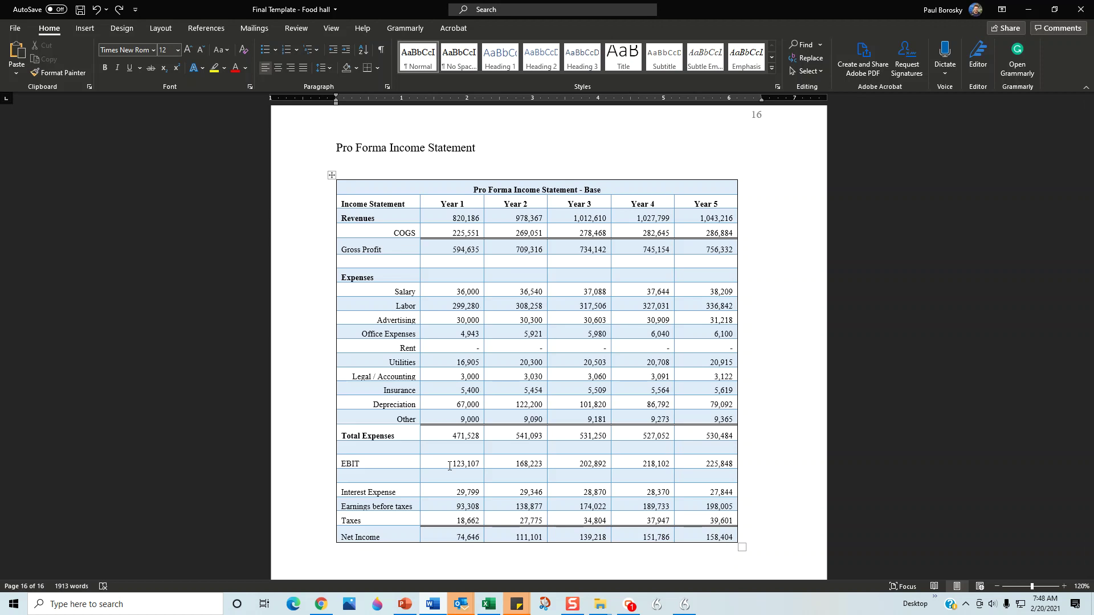
scroll(491, 416, down, 4)
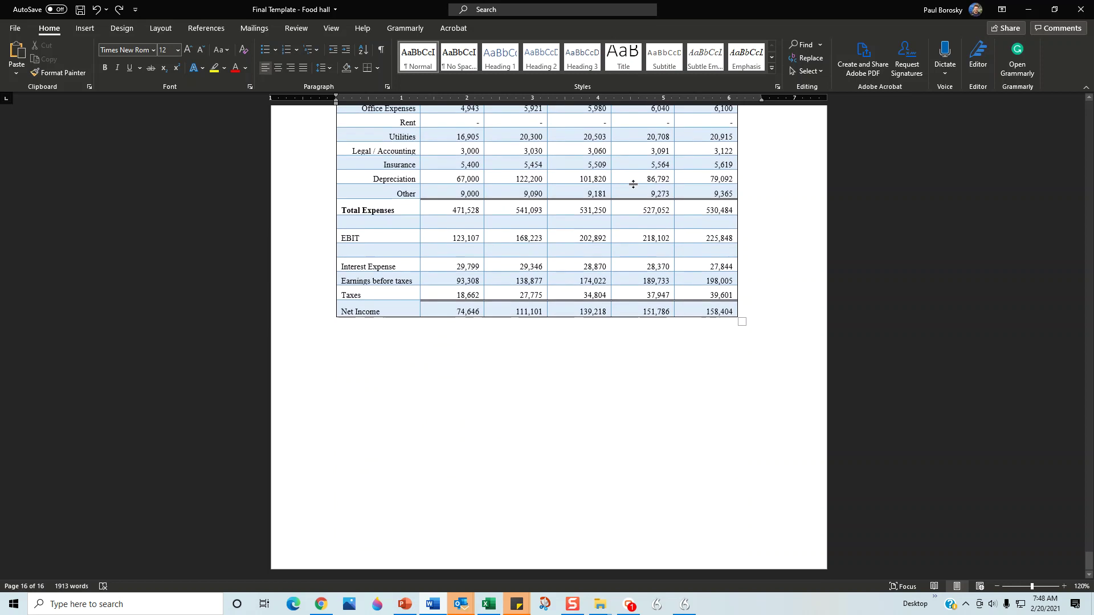
Switch to the Food Hall financials workbook in Excel, dismissing the calendar reminder, and open the Information Page sheet
drag(1061, 74, 1093, 75)
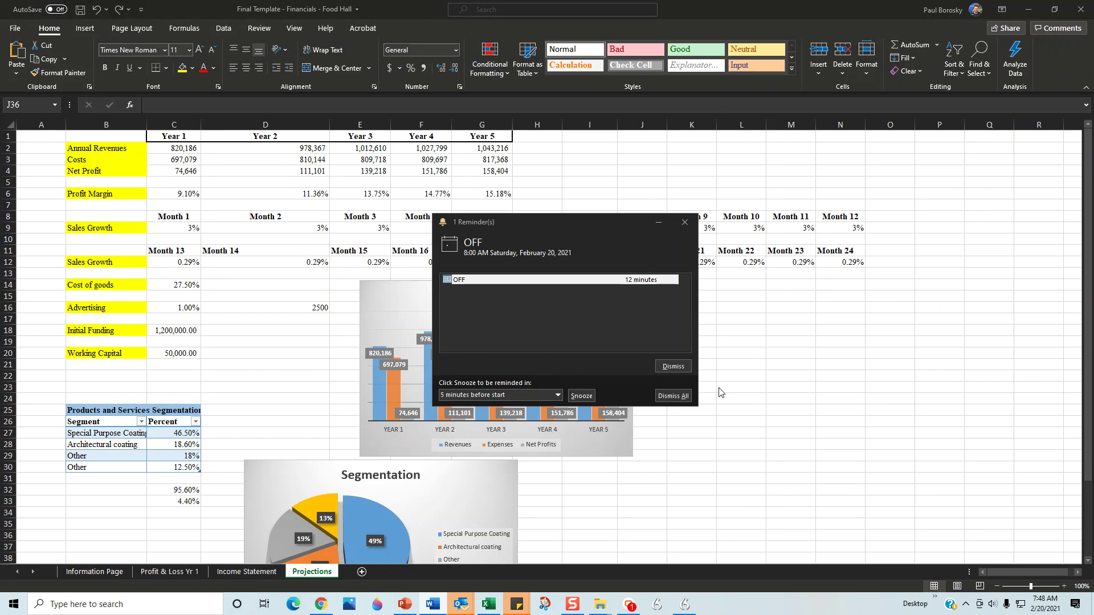
click(679, 400)
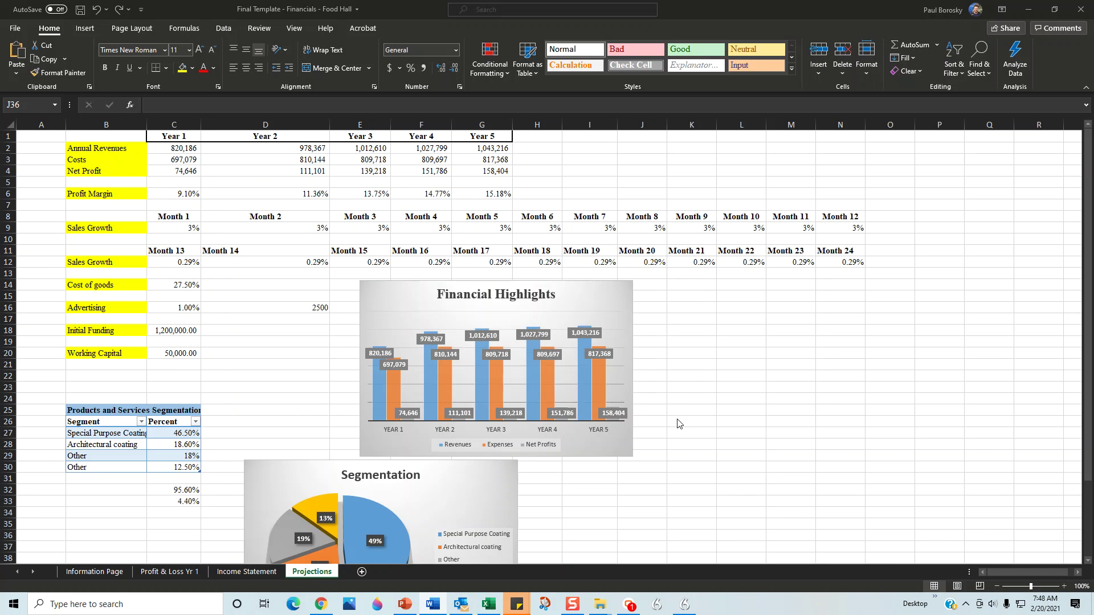
click(103, 572)
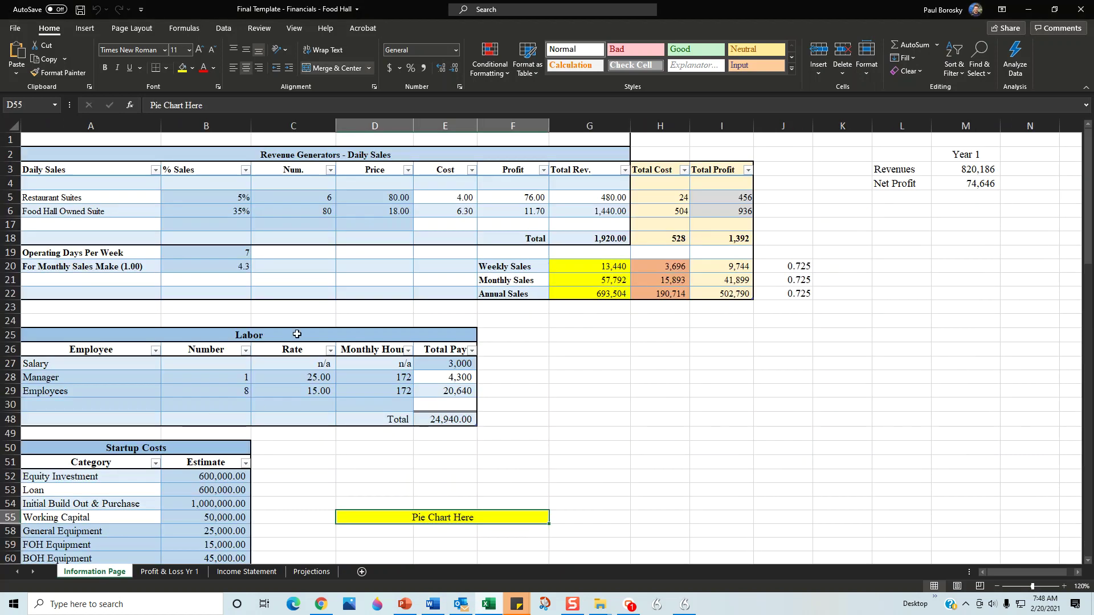
click(558, 379)
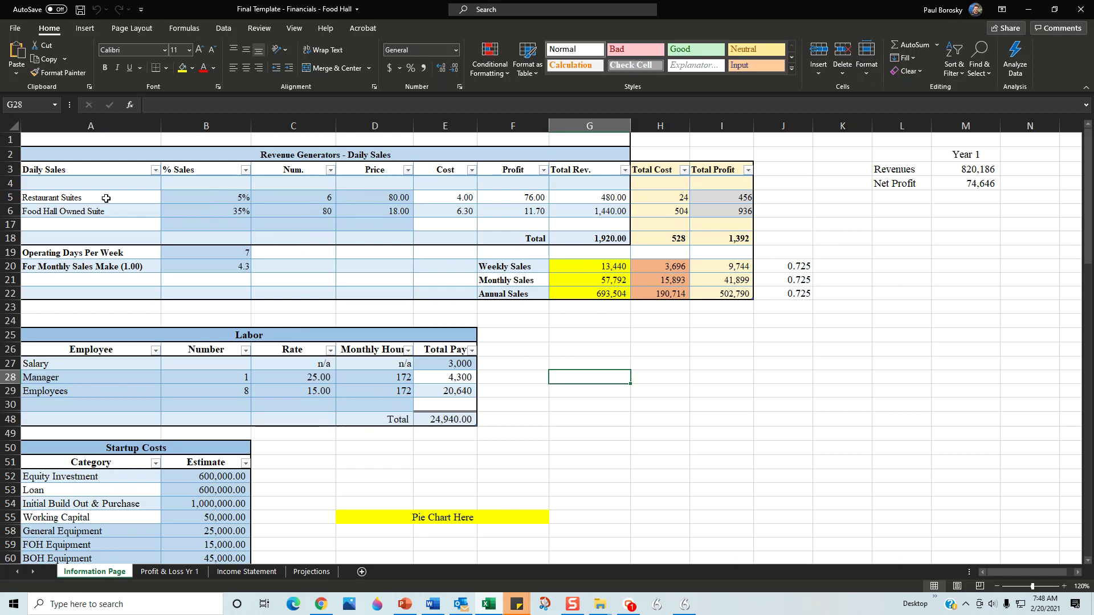
In the daily sales table, set the Num. value to 7 for Restaurant Suites and 70 for Food Hall Owned Suite
click(333, 198)
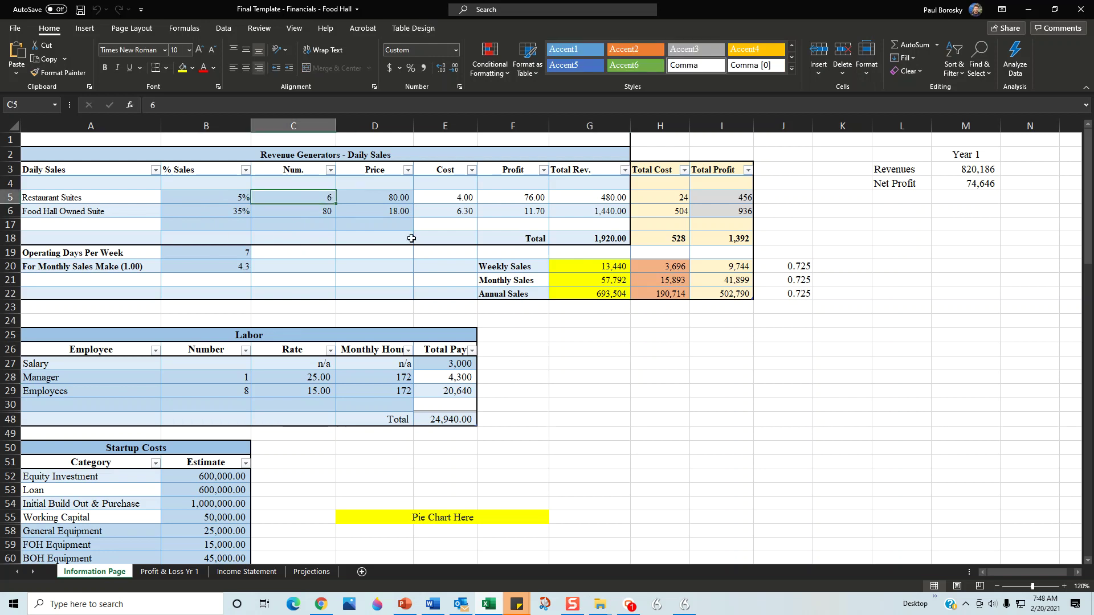
text(7)
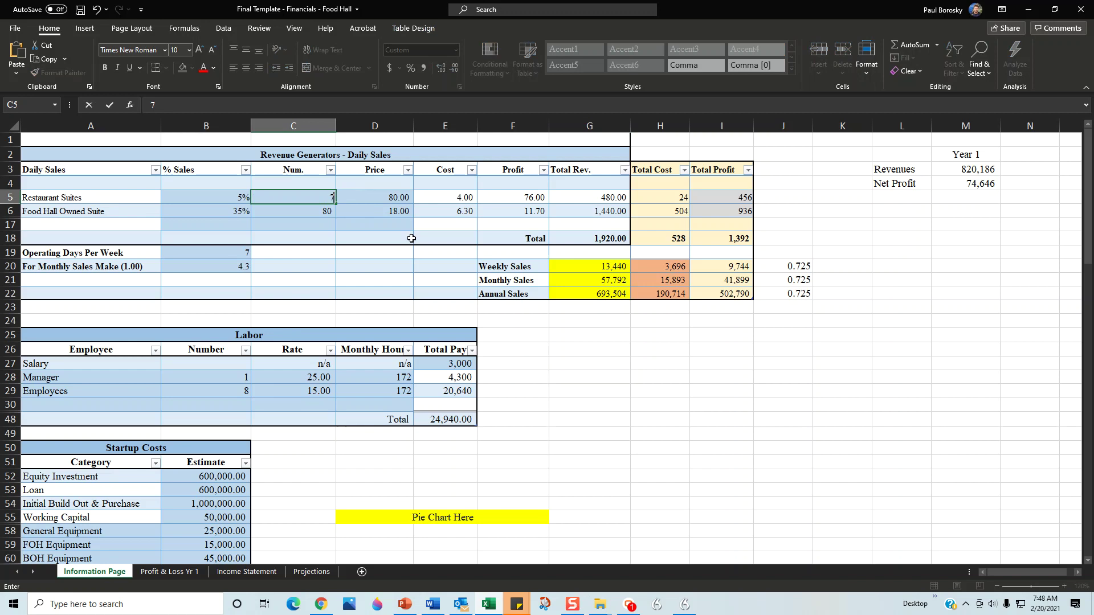
key(Return)
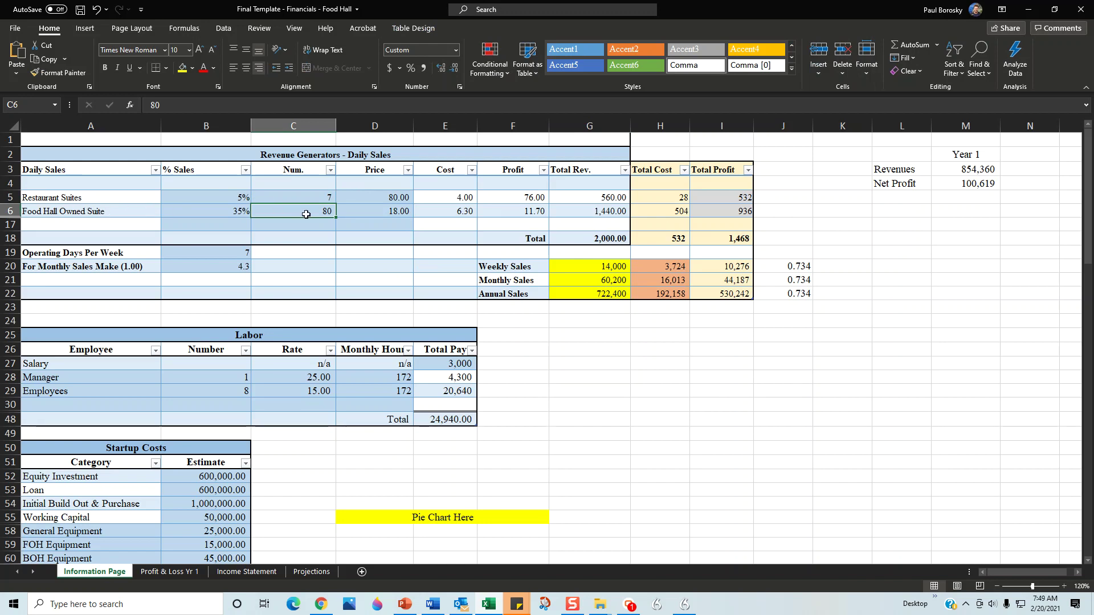
text(70)
key(Return)
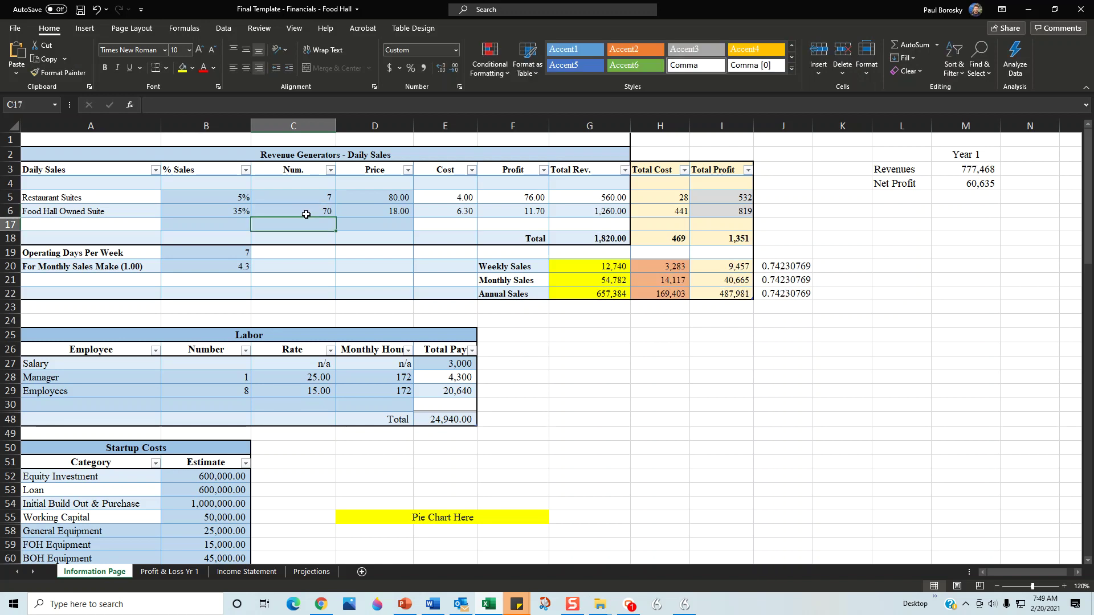
Set the % Sales value of Food Hall Owned Suite to 30%
click(228, 212)
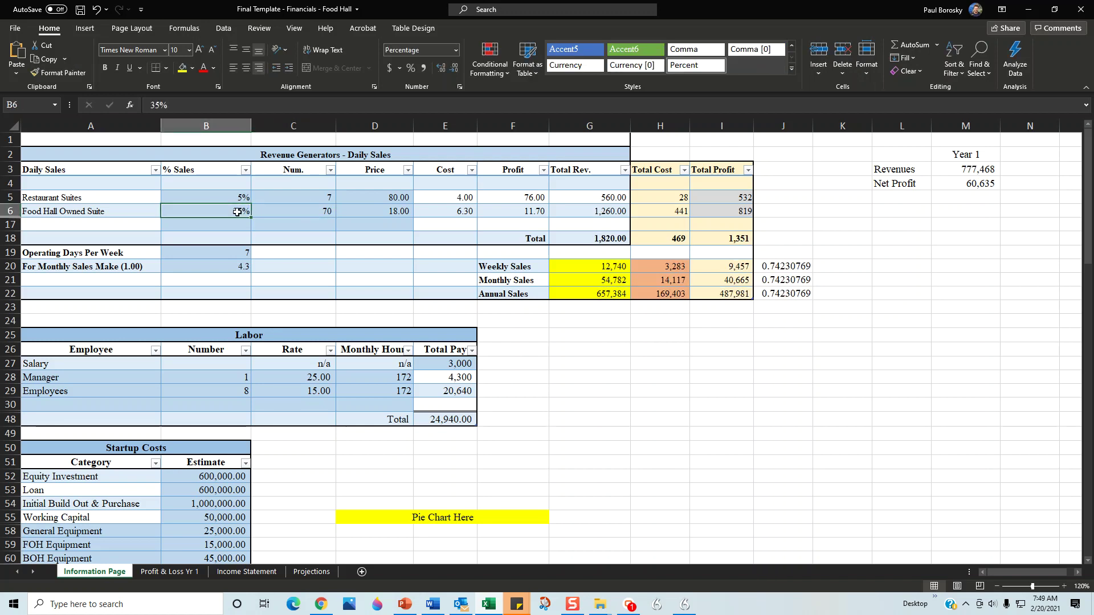
text(30)
key(Return)
click(293, 211)
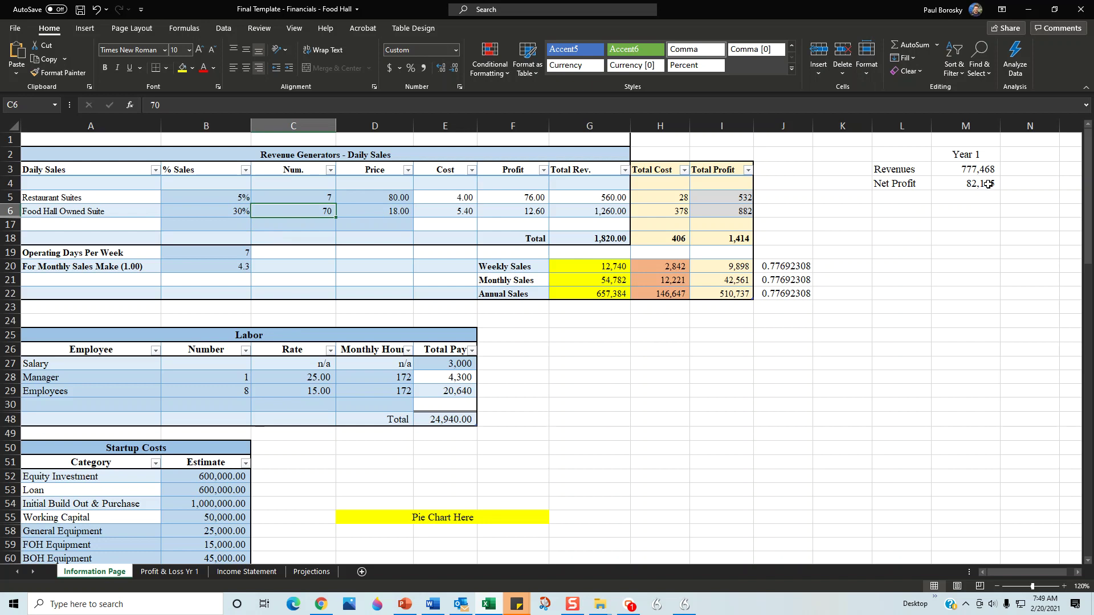
Review the recalculated figures on the Income Statement and Profit & Loss Yr 1 sheets, and return to the Information Page
click(209, 573)
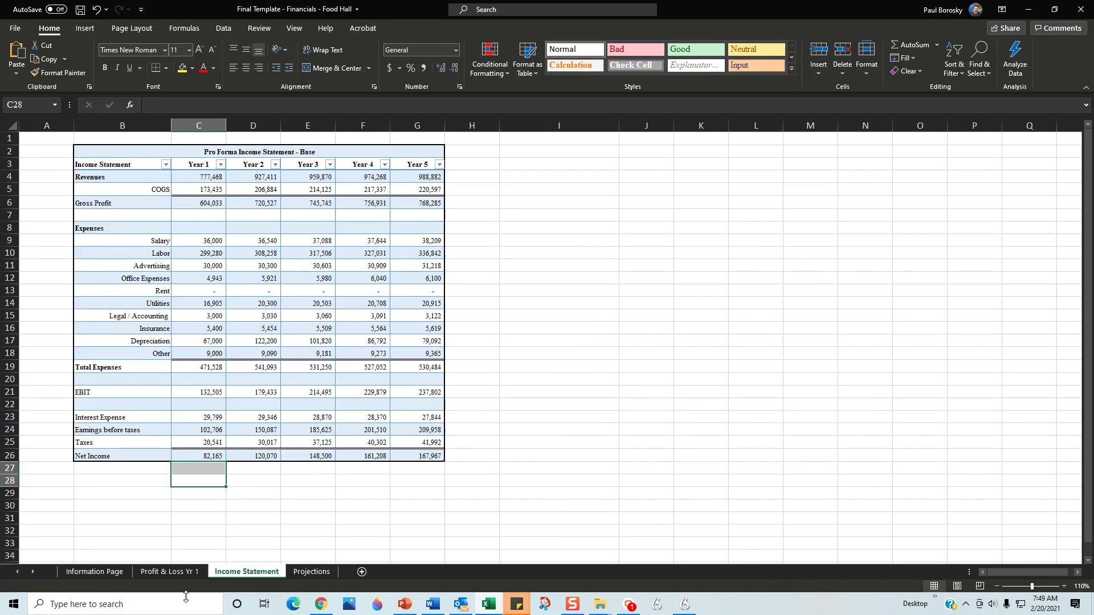
click(171, 572)
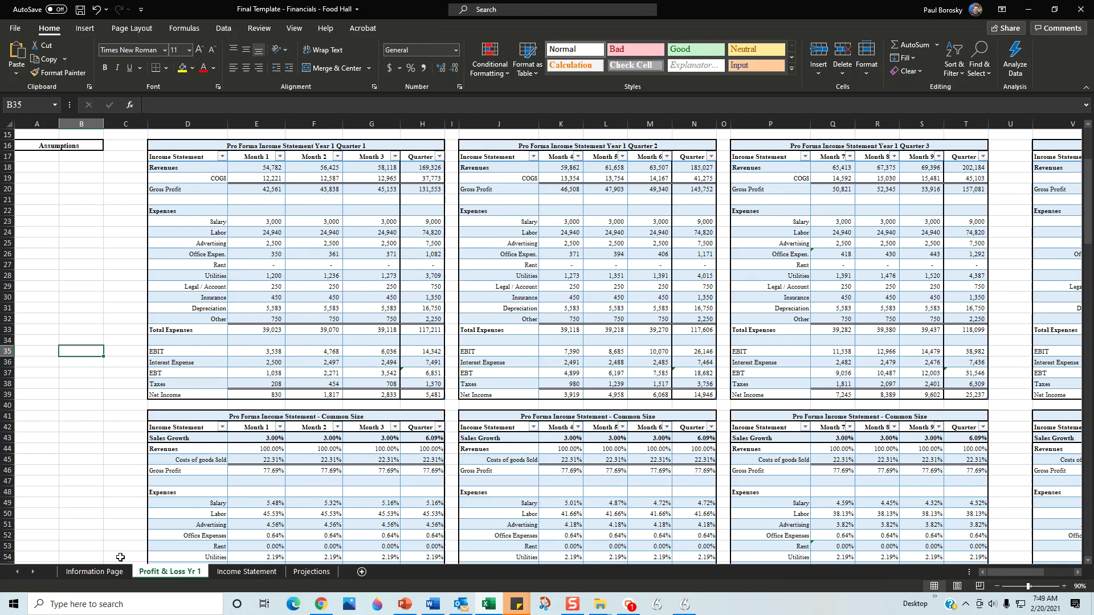
click(103, 572)
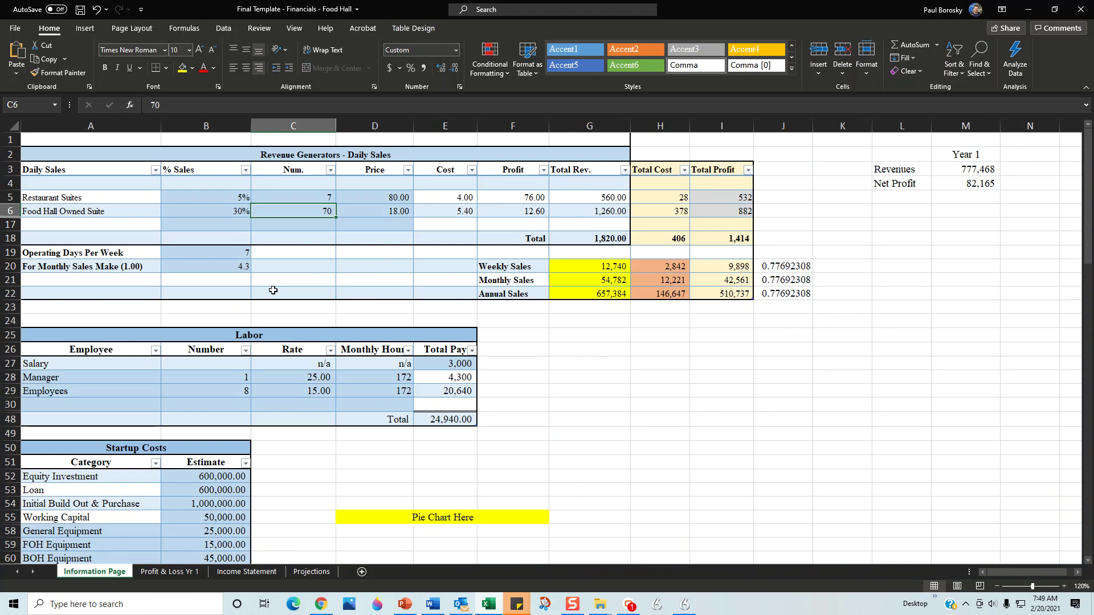
click(178, 572)
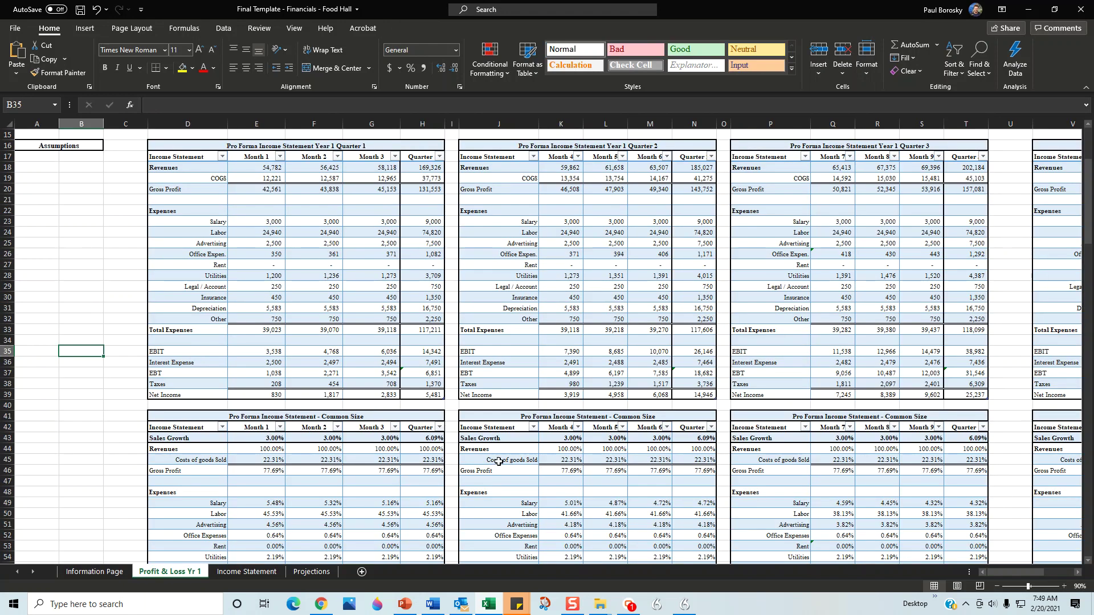
click(236, 573)
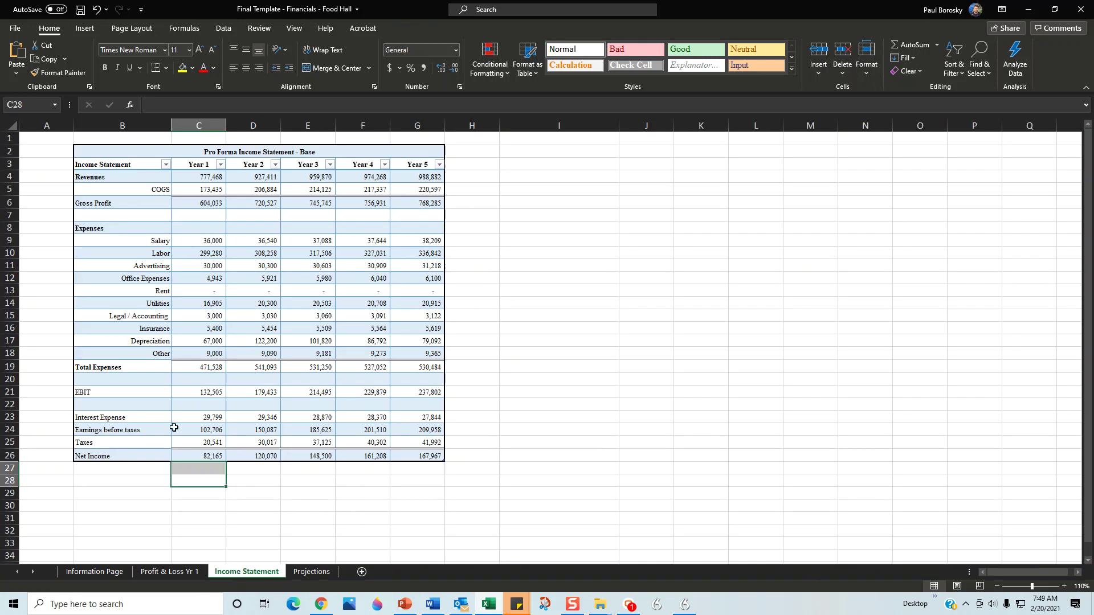
click(106, 574)
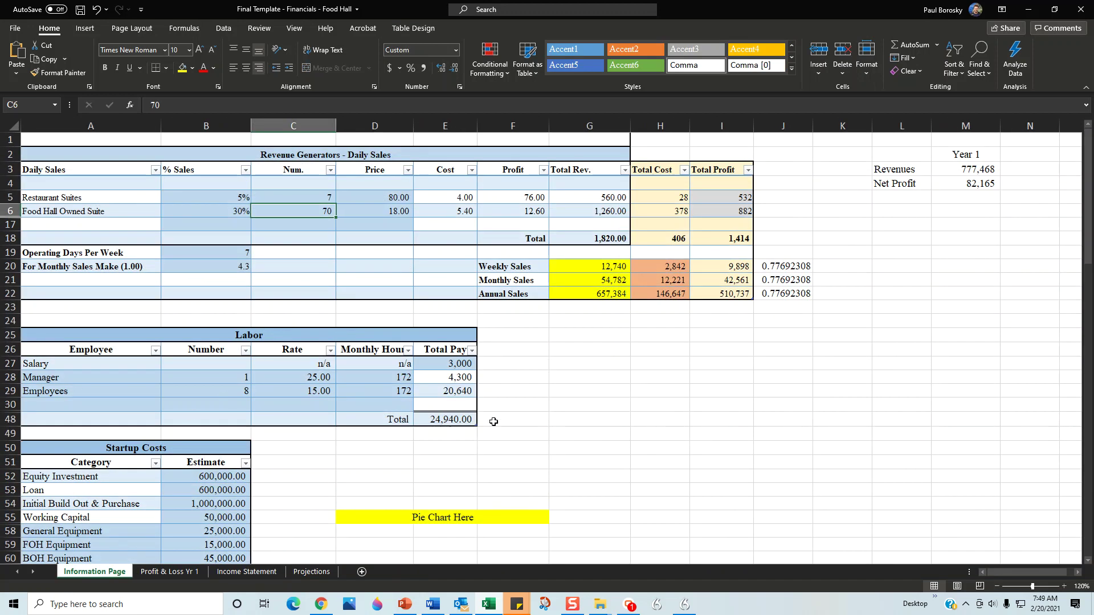
click(540, 423)
click(560, 335)
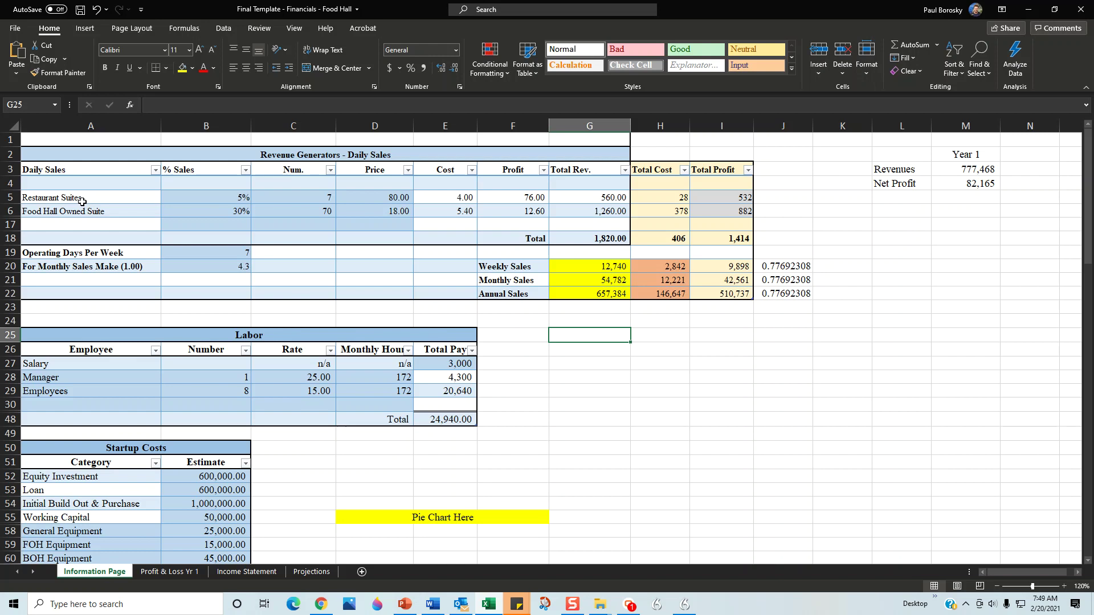
Enter a monthly rent of 3000 in cell I26 and calculate its yearly amount in I27 with =I26*12
click(402, 198)
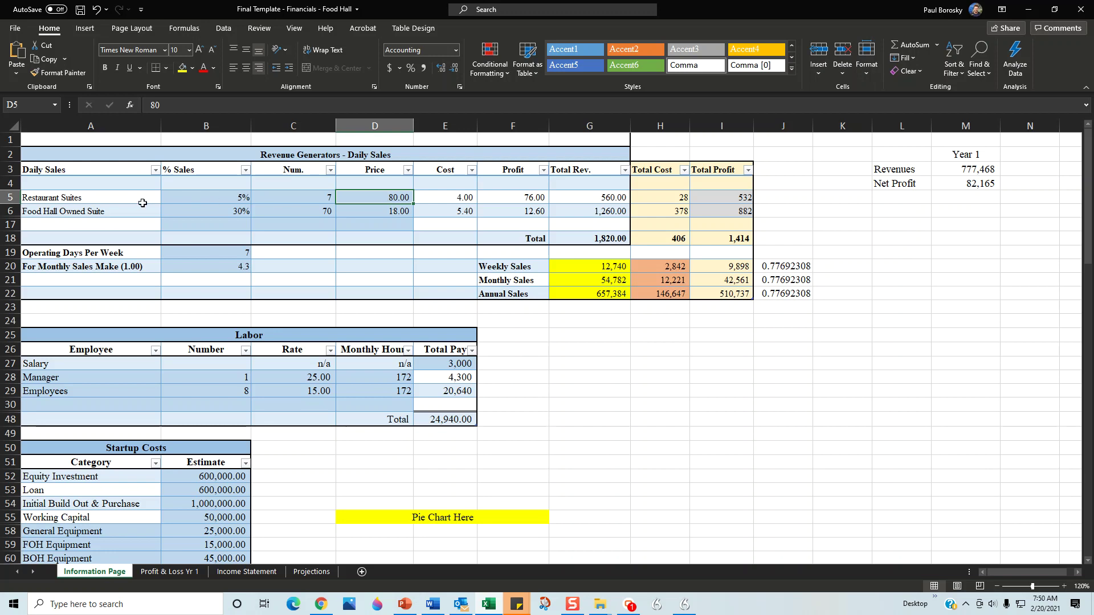
click(722, 350)
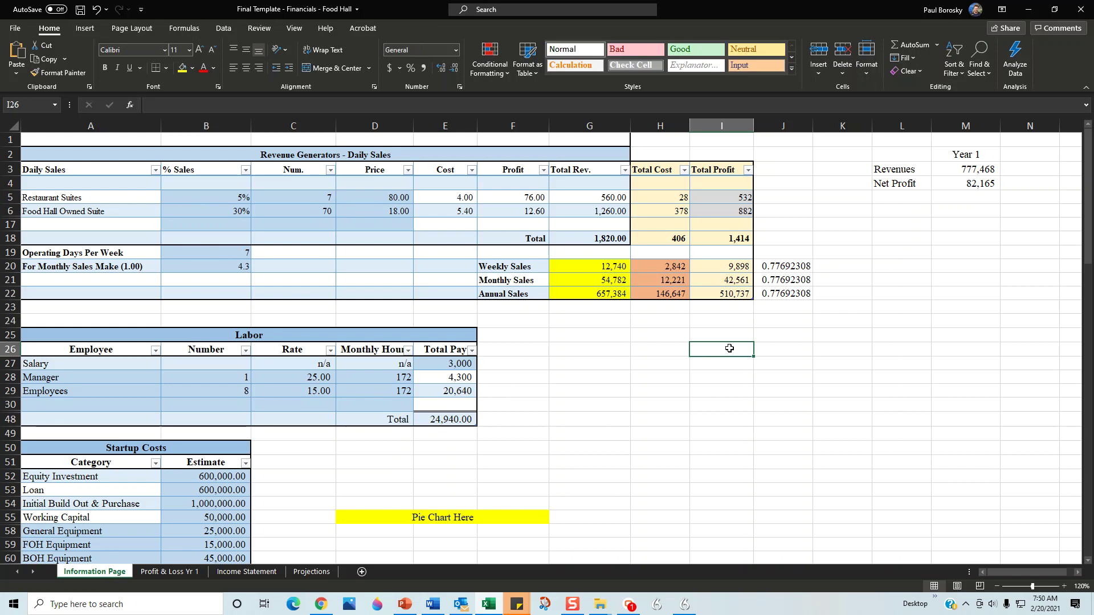
text(25)
key(BackSpace)
key(BackSpace)
text(3000)
key(Return)
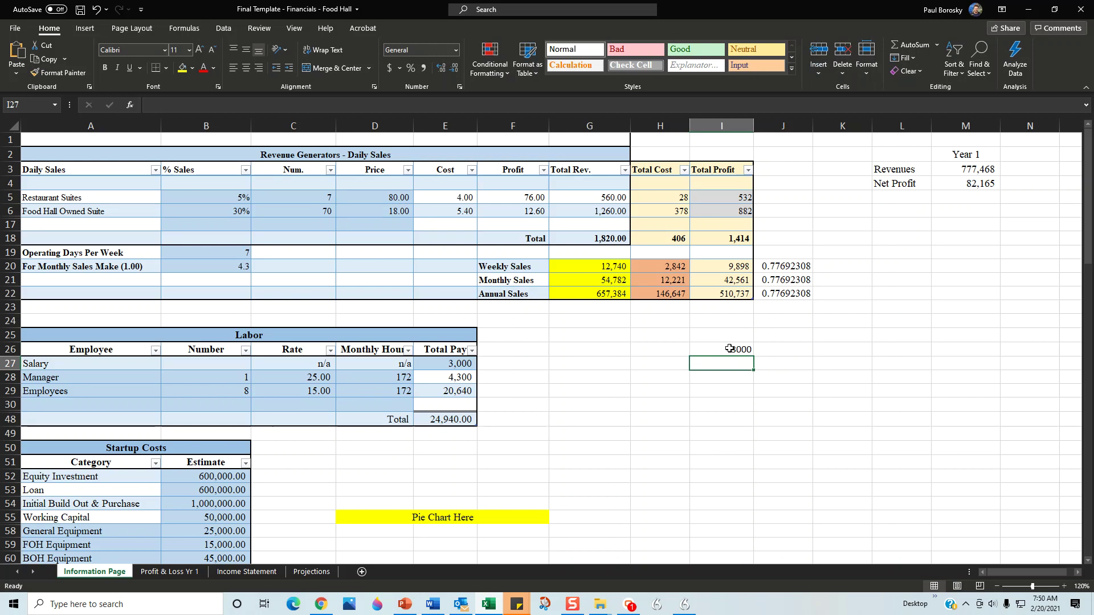
text(=)
click(722, 348)
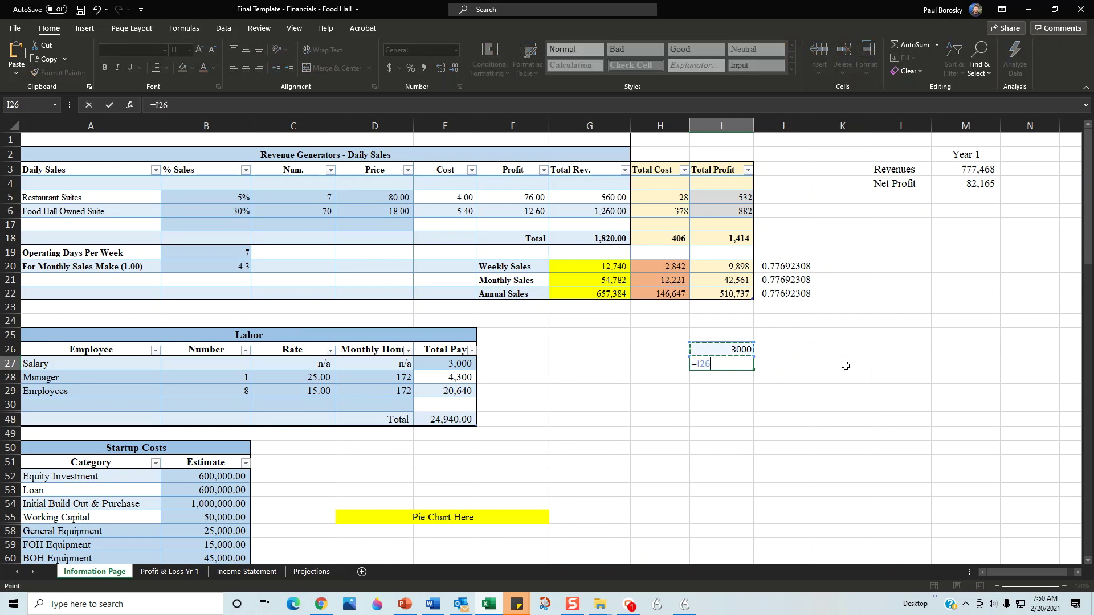
text(*12)
key(Return)
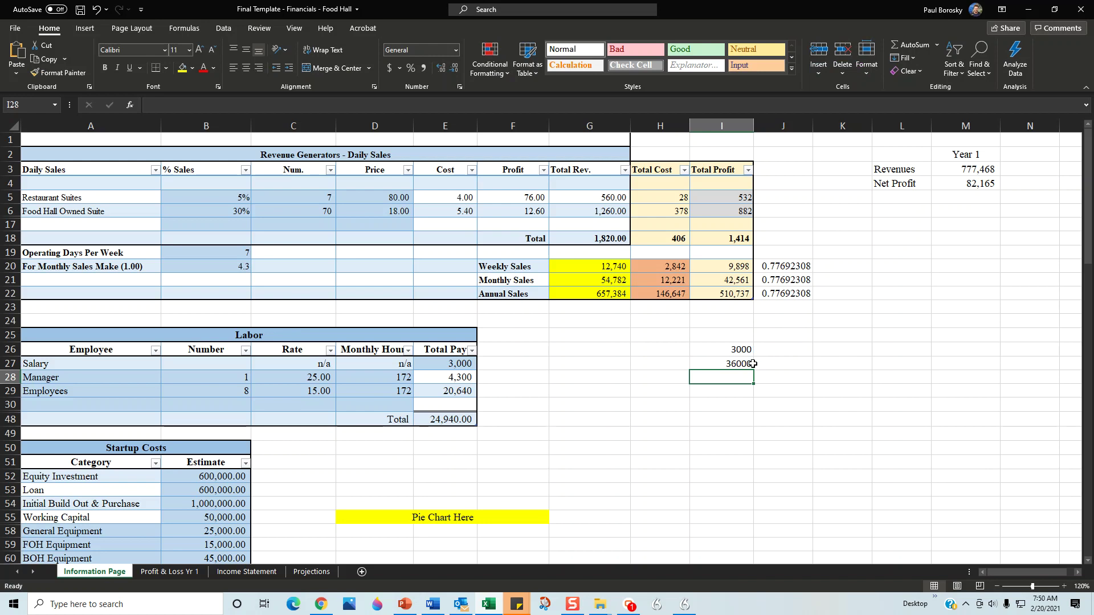
Calculate the daily amount in cell I28 by dividing the yearly figure by 365 with =I27/365
text(=)
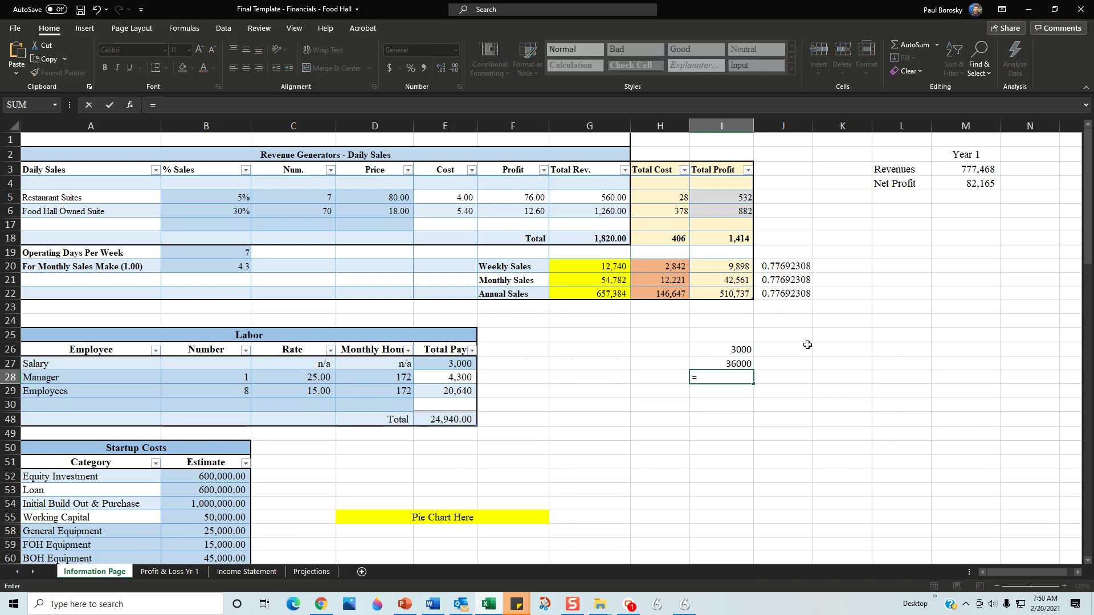
click(723, 364)
text(/365)
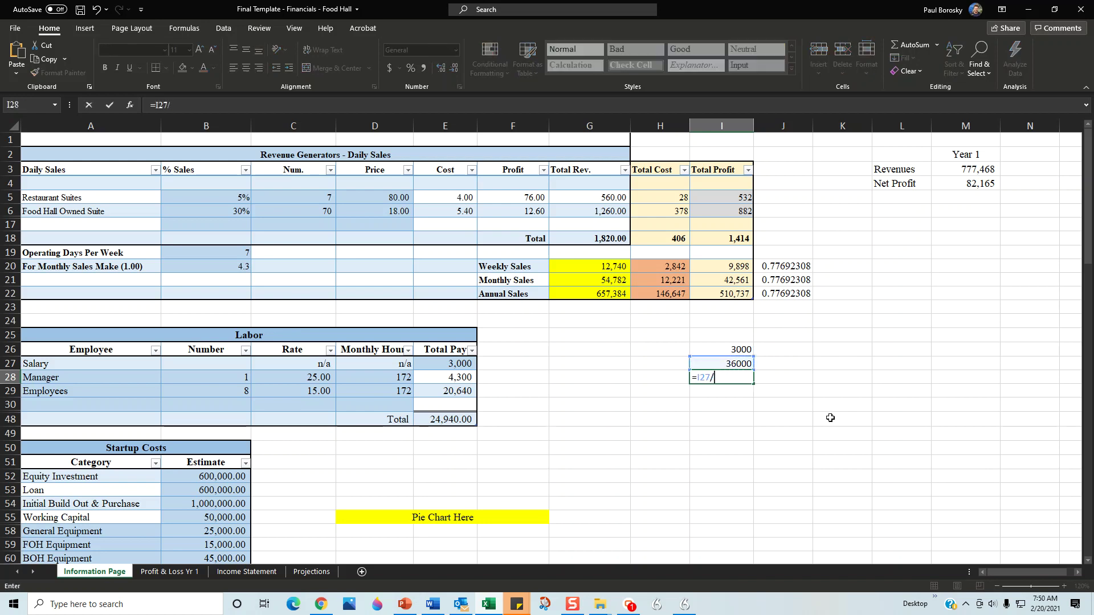
key(Return)
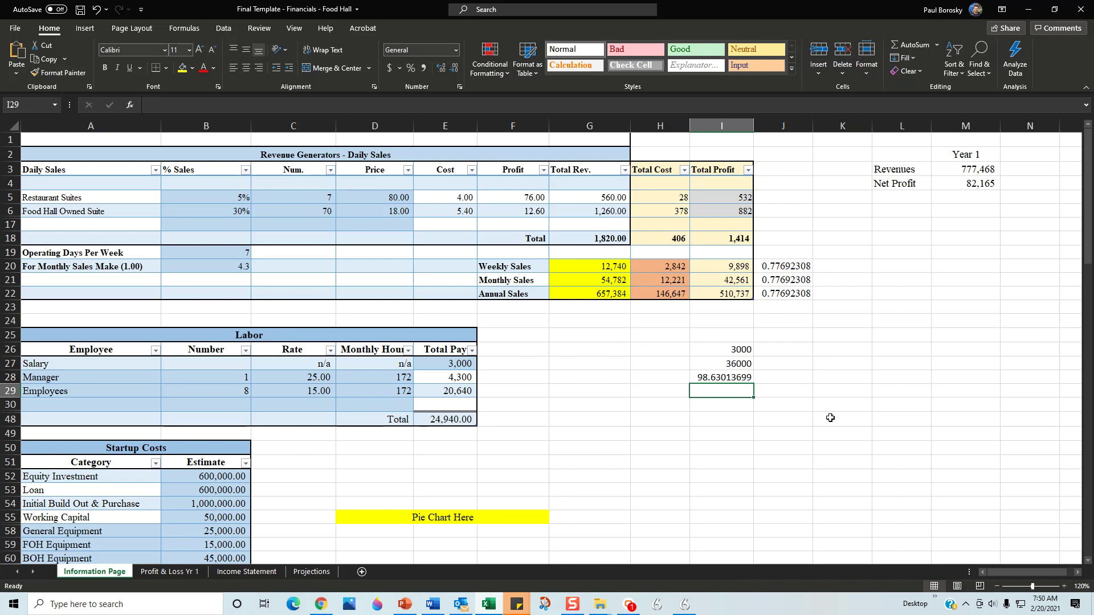
click(723, 379)
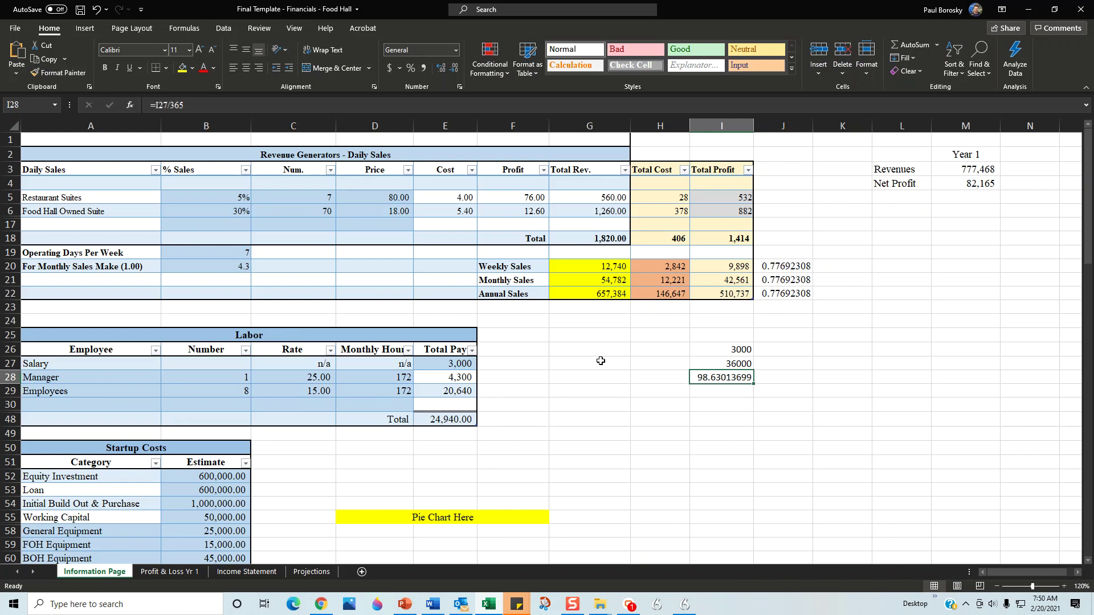
Set the Price of Restaurant Suites in the daily sales table to 98
click(373, 196)
text(90)
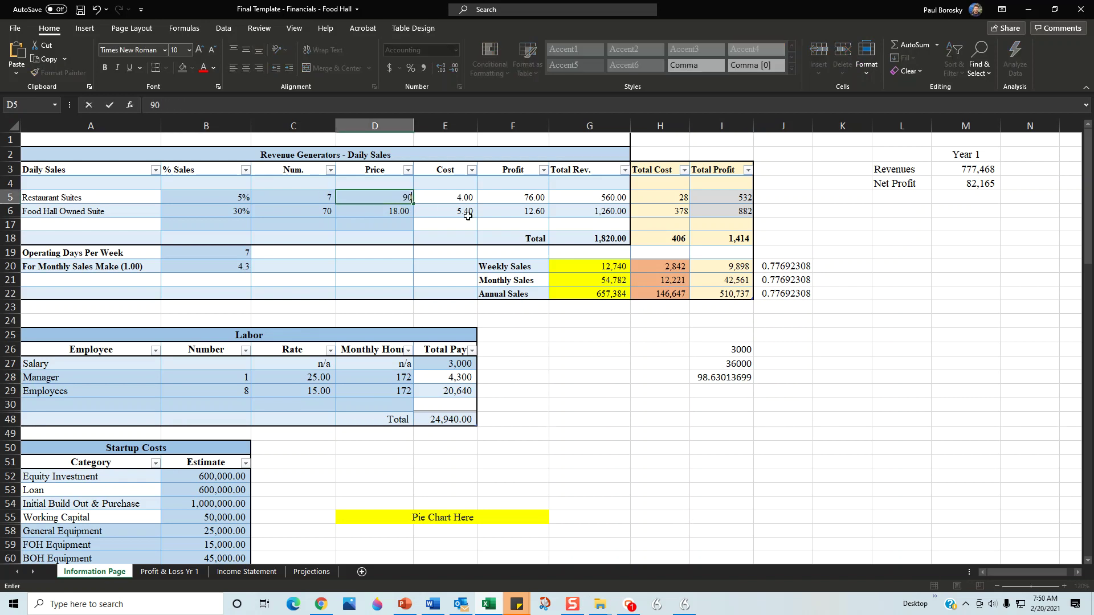
key(Return)
key(Up)
text(98)
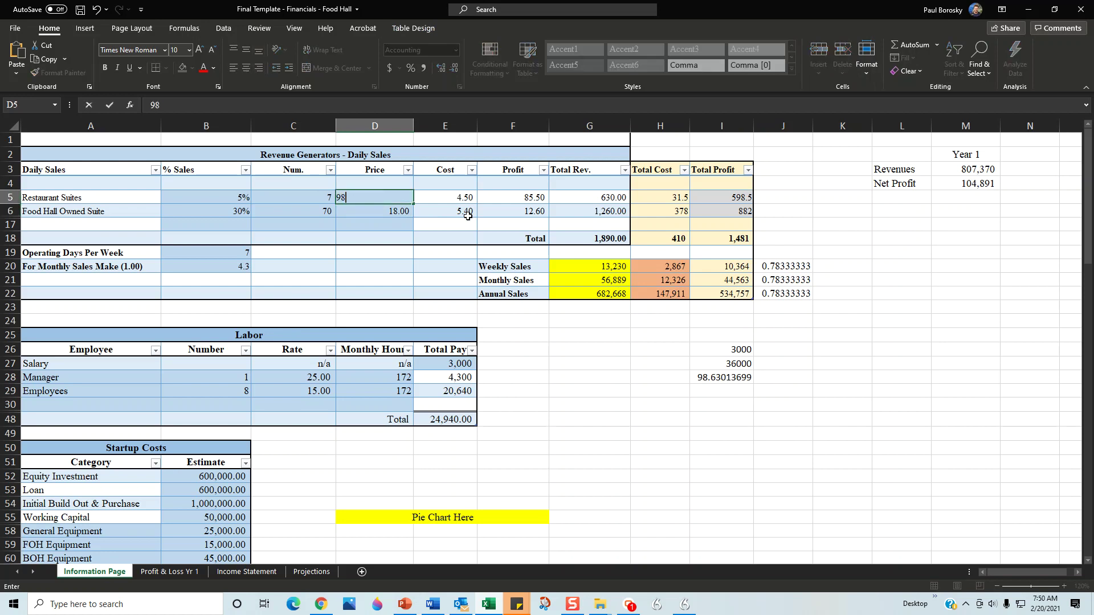
key(Return)
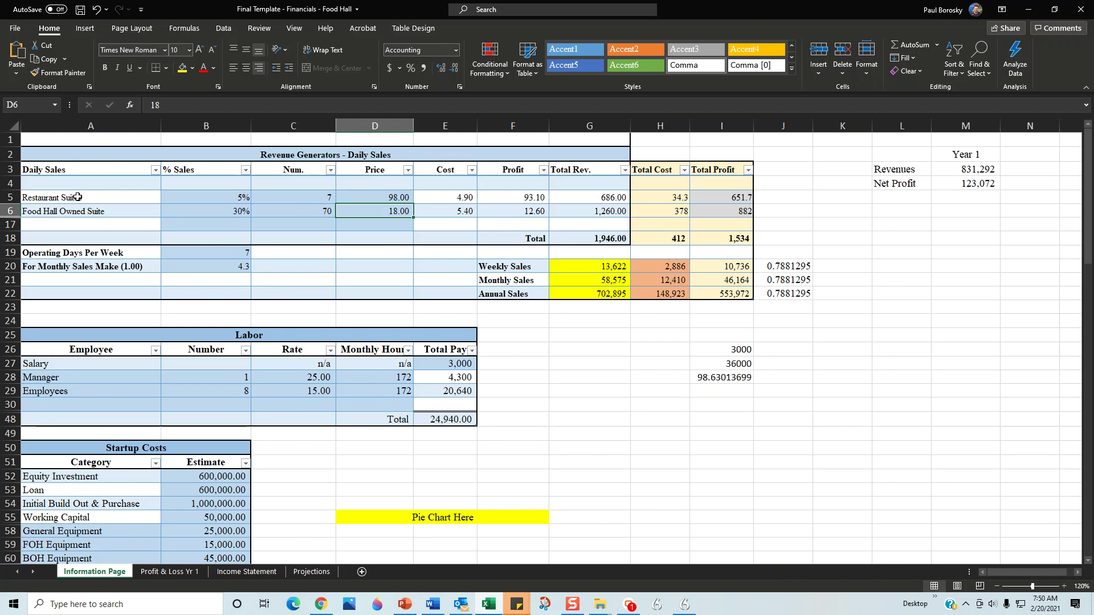
Review the Restaurant Suites price and the Num., Price and % Sales entries of Food Hall Owned Suite
click(375, 193)
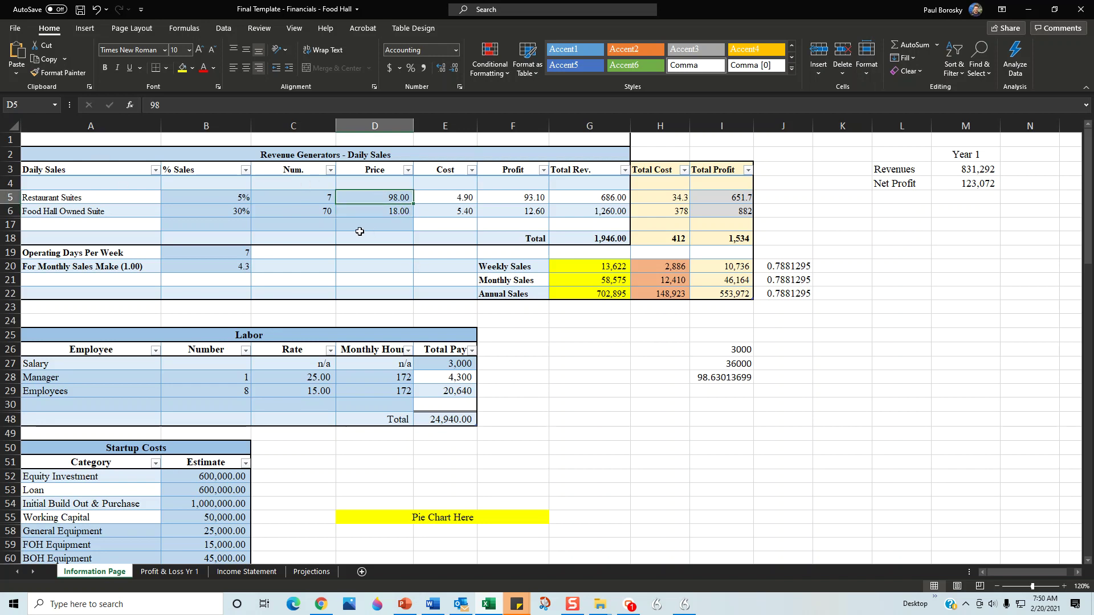
click(319, 213)
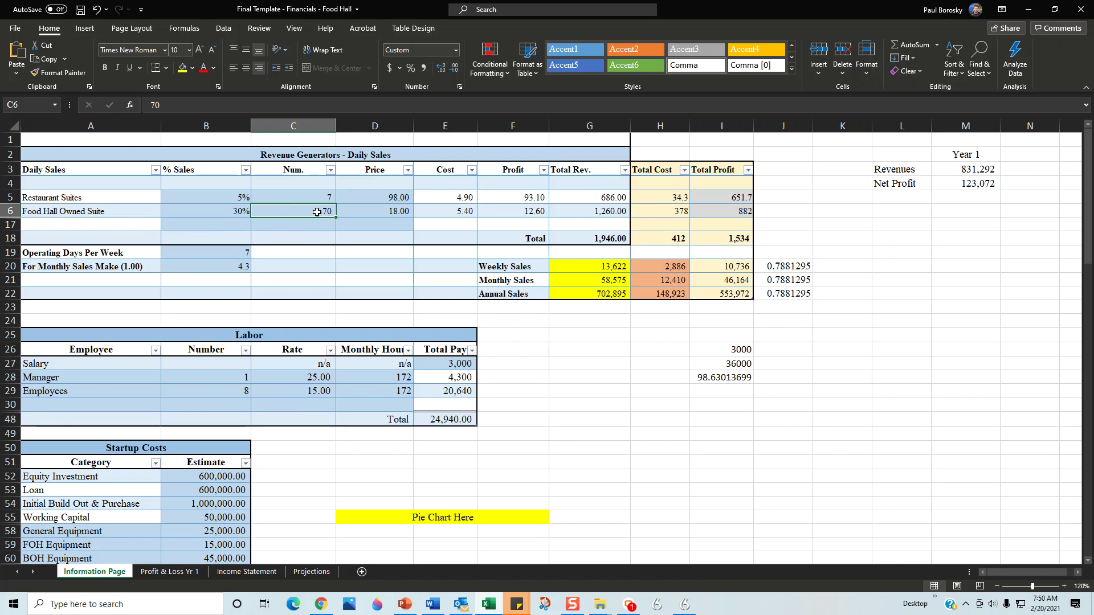
click(393, 213)
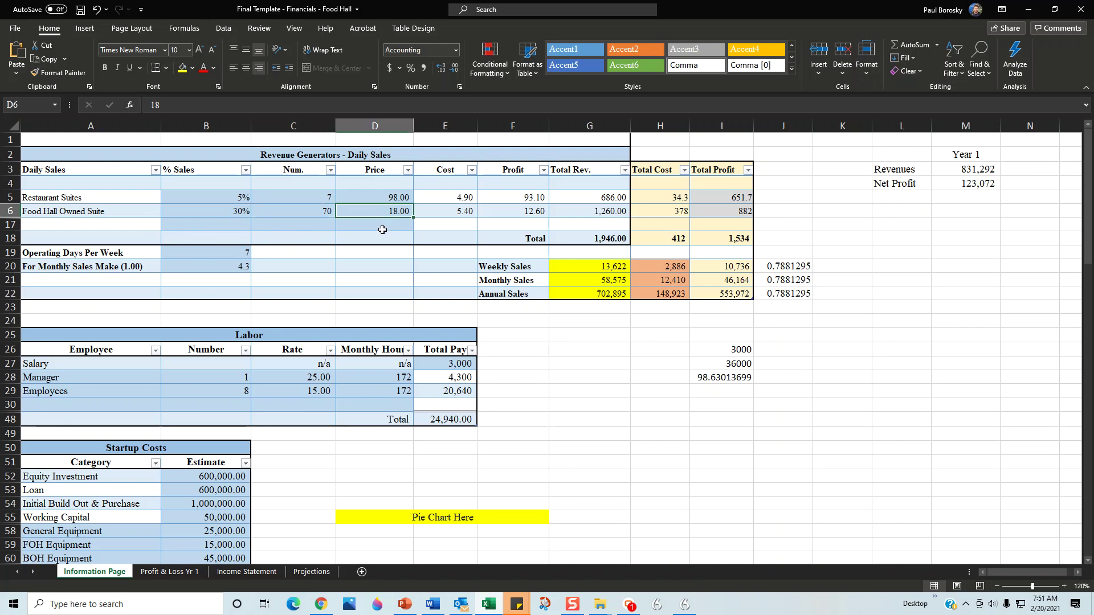
click(203, 213)
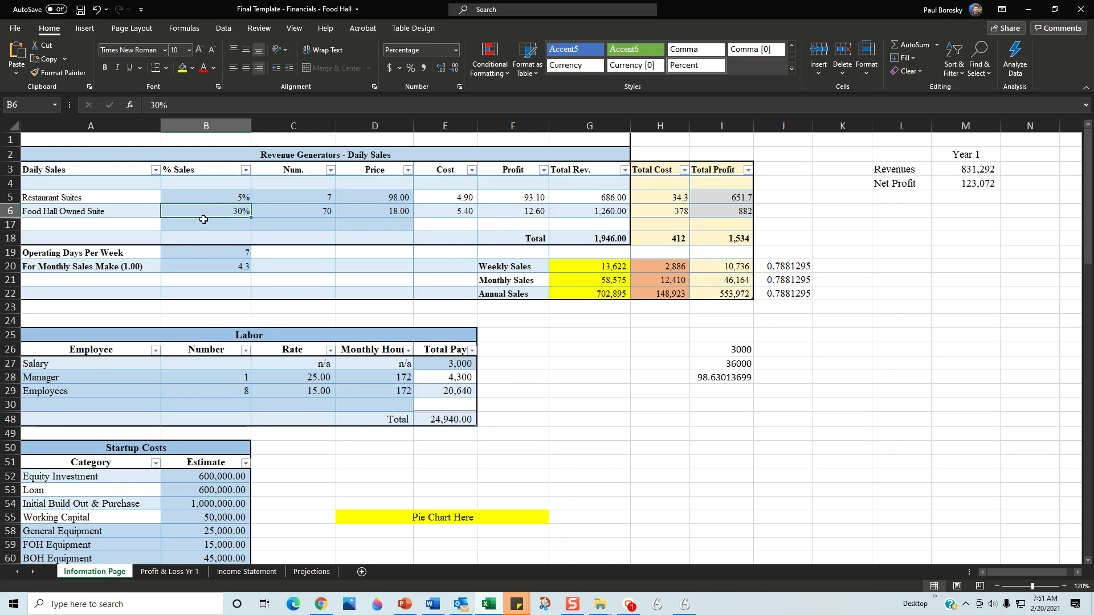
Try clearing the Num. value of Food Hall Owned Suite, and undo the deletion
click(322, 213)
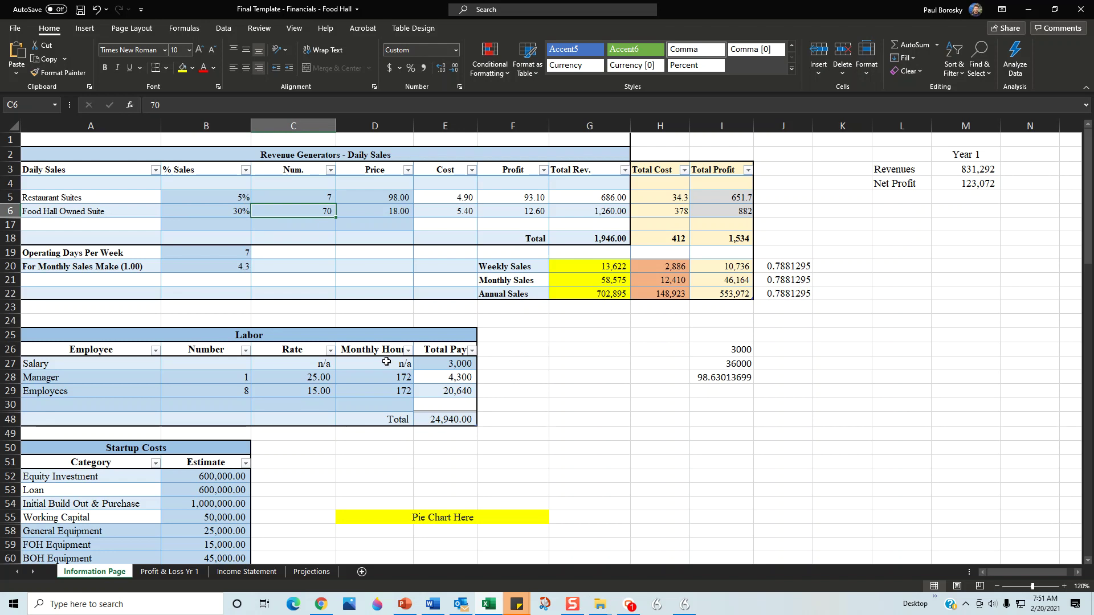
key(BackSpace)
key(Return)
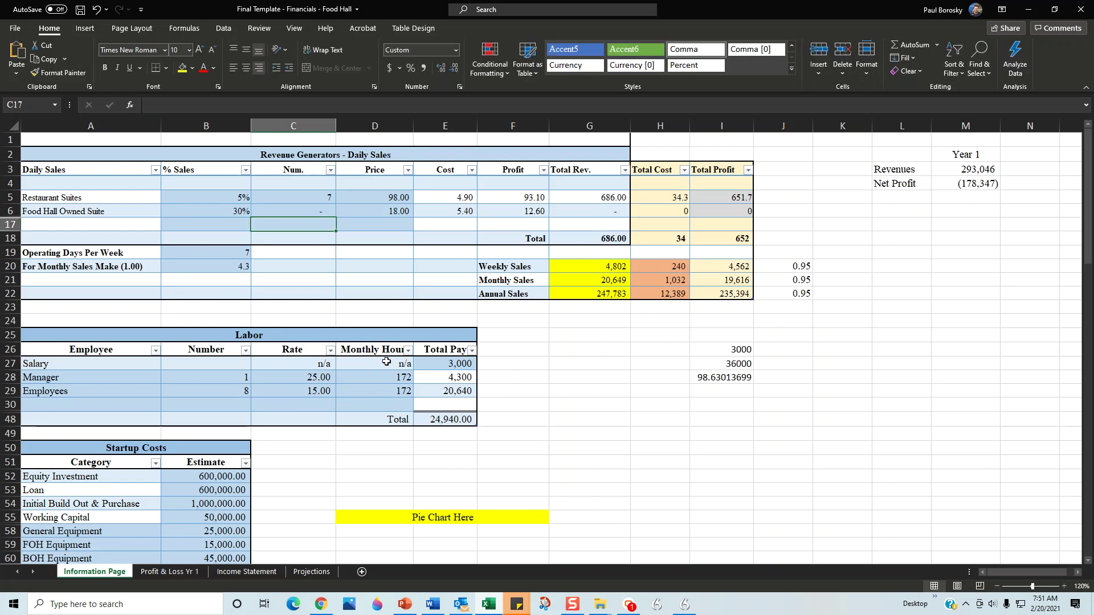
click(312, 212)
click(98, 8)
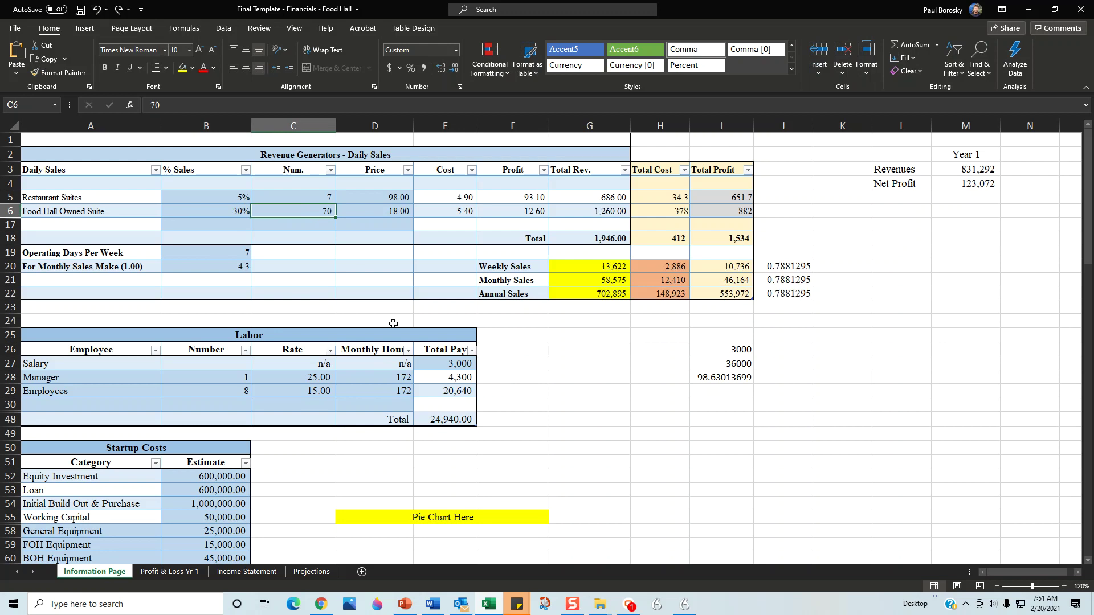
Examine the Operating Days Per Week and monthly sales multiplier entries below the daily sales table
click(487, 322)
click(216, 256)
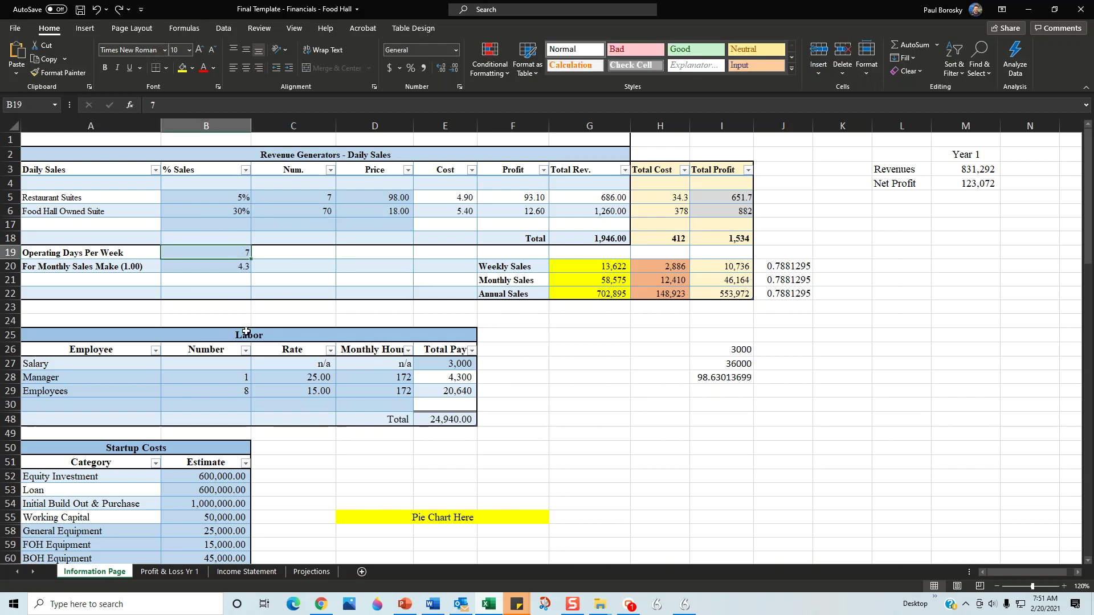
click(227, 265)
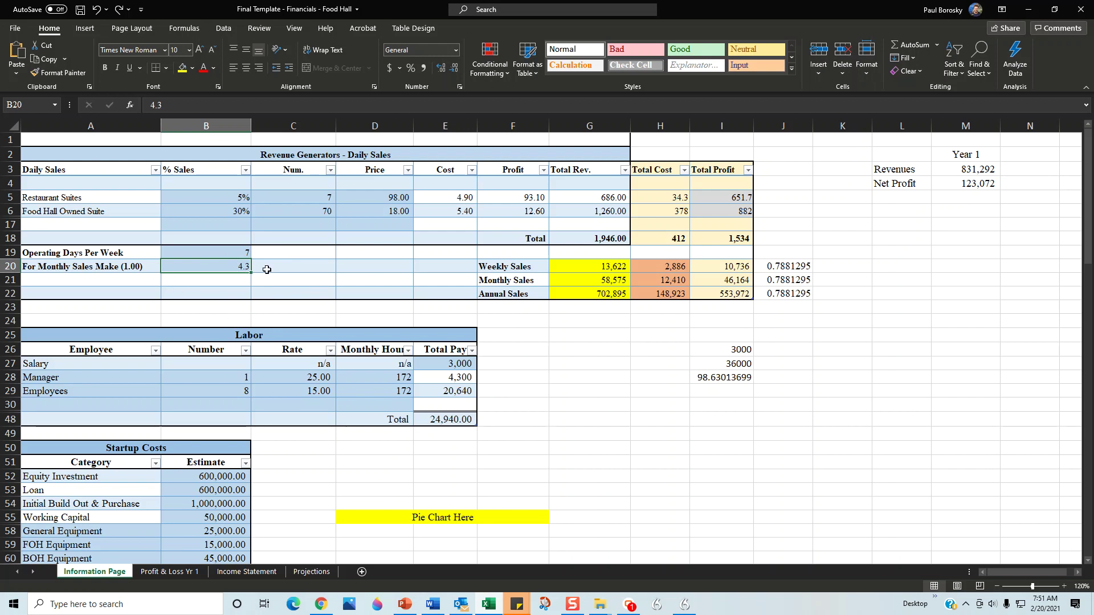
click(522, 376)
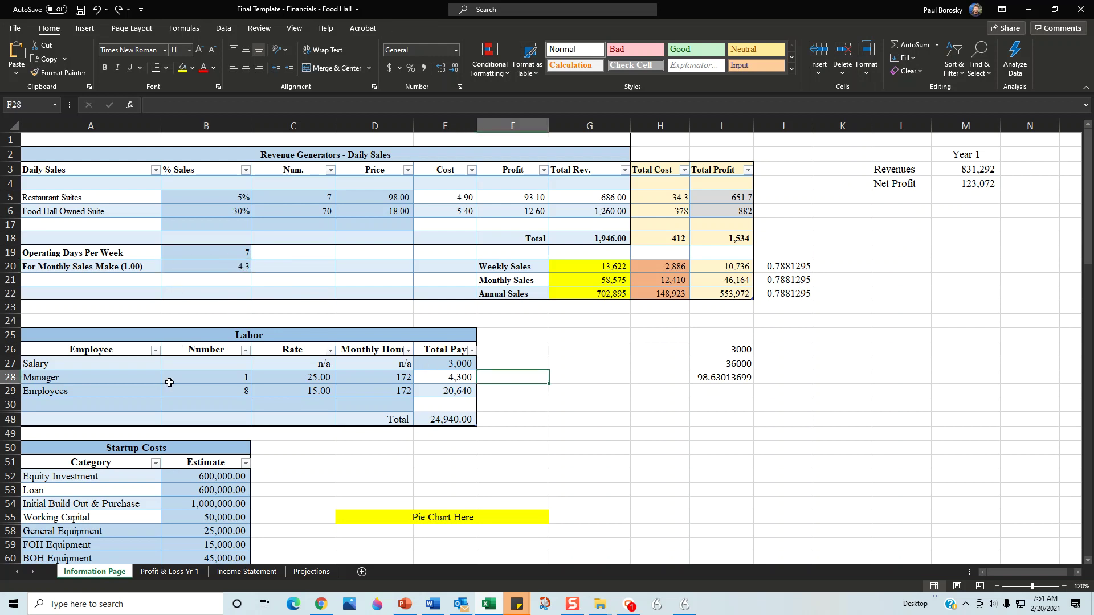
Examine the Labor table's salary, the manager's number and monthly hours, and the employees' number and rate
scroll(283, 399, down, 5)
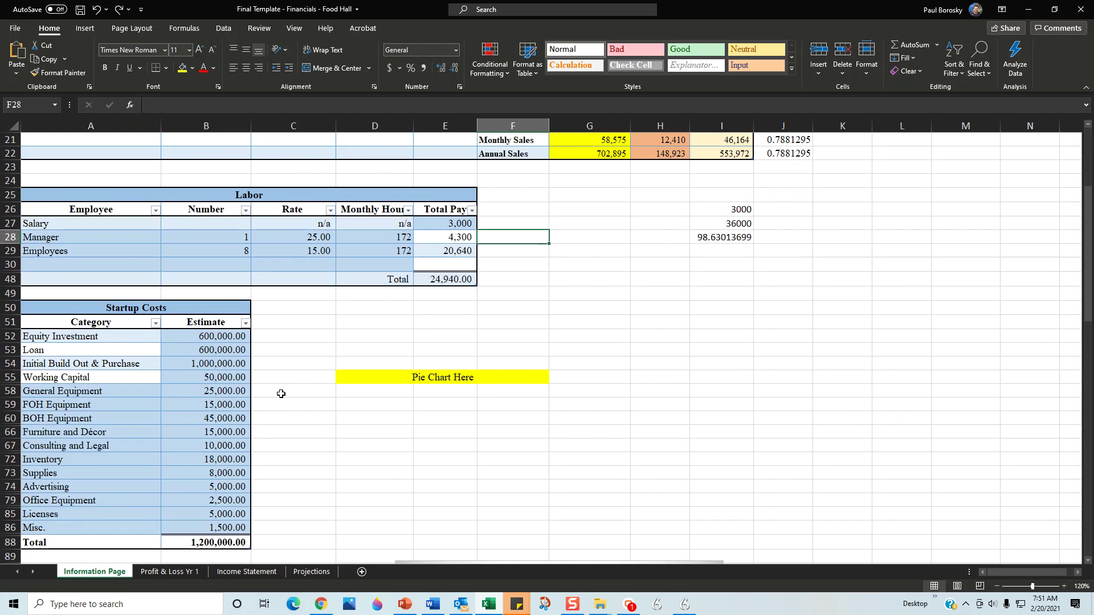
drag(415, 167, 456, 179)
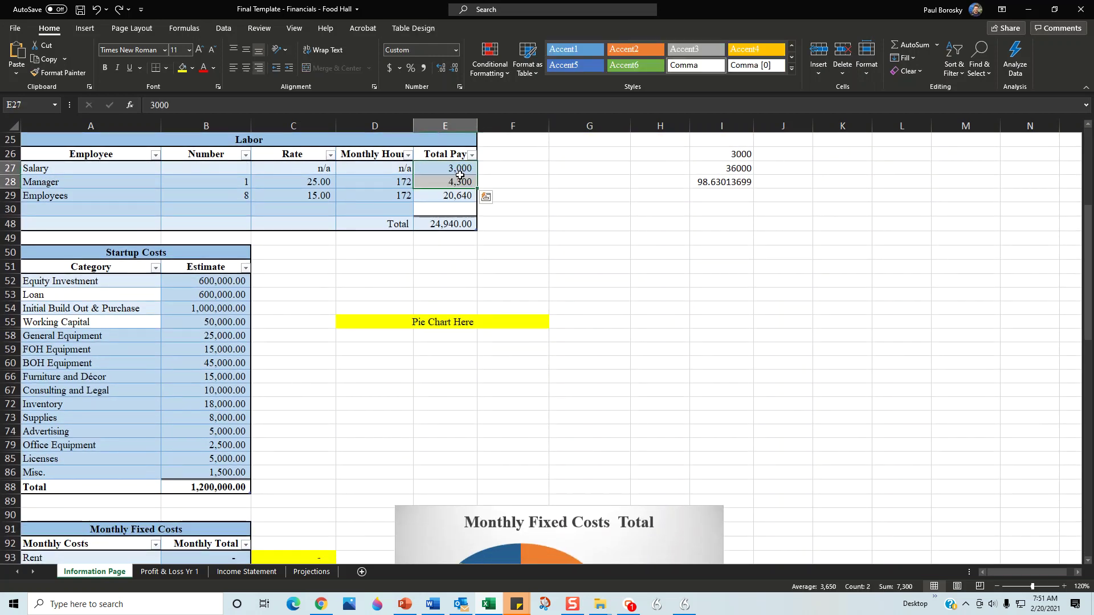
click(459, 165)
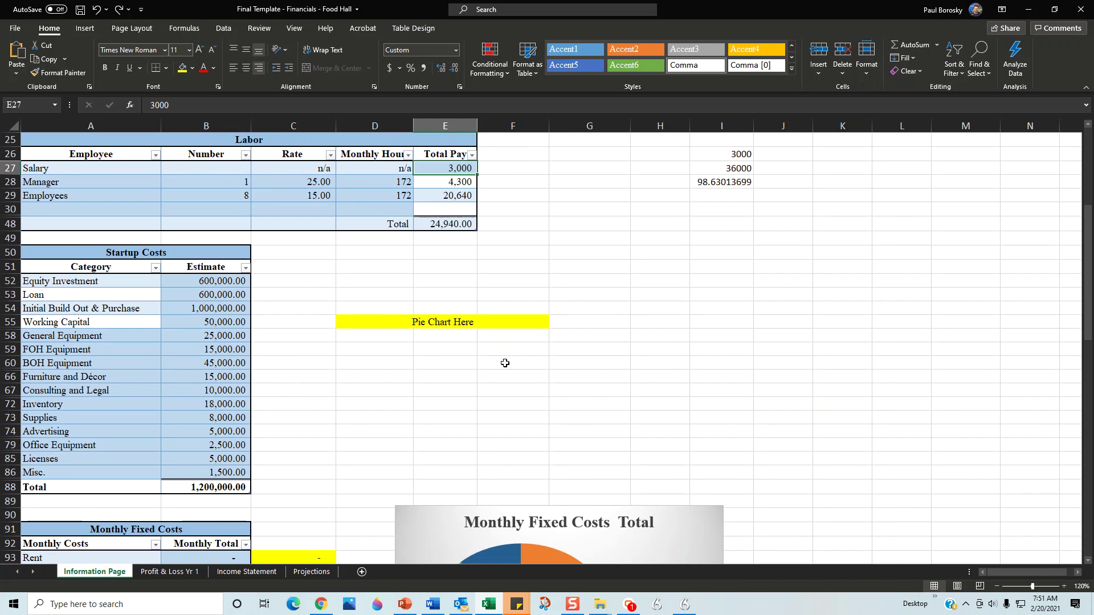
click(171, 187)
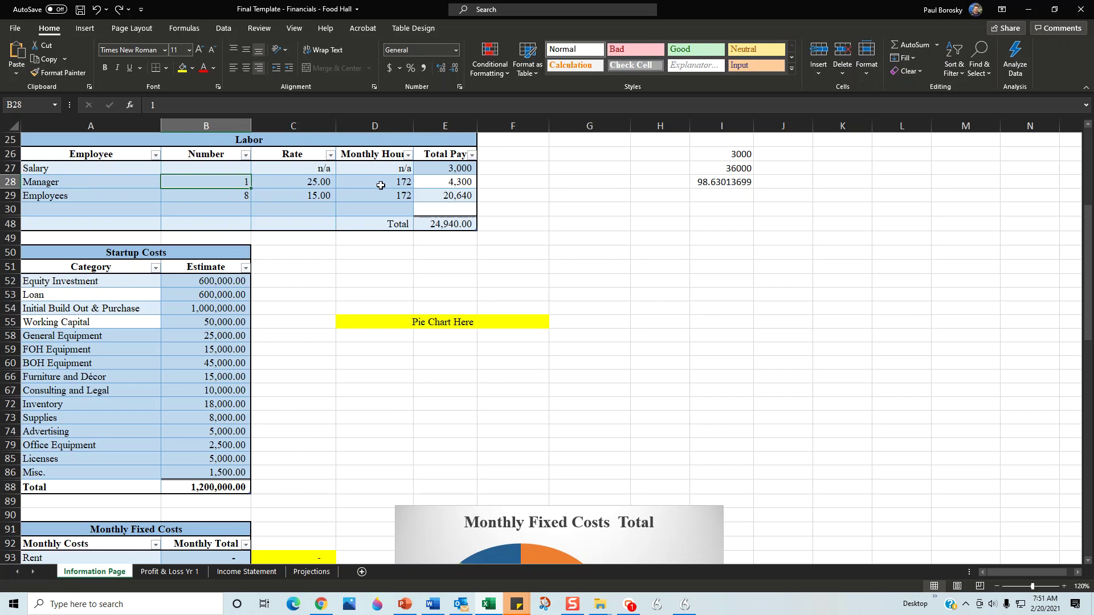
click(380, 186)
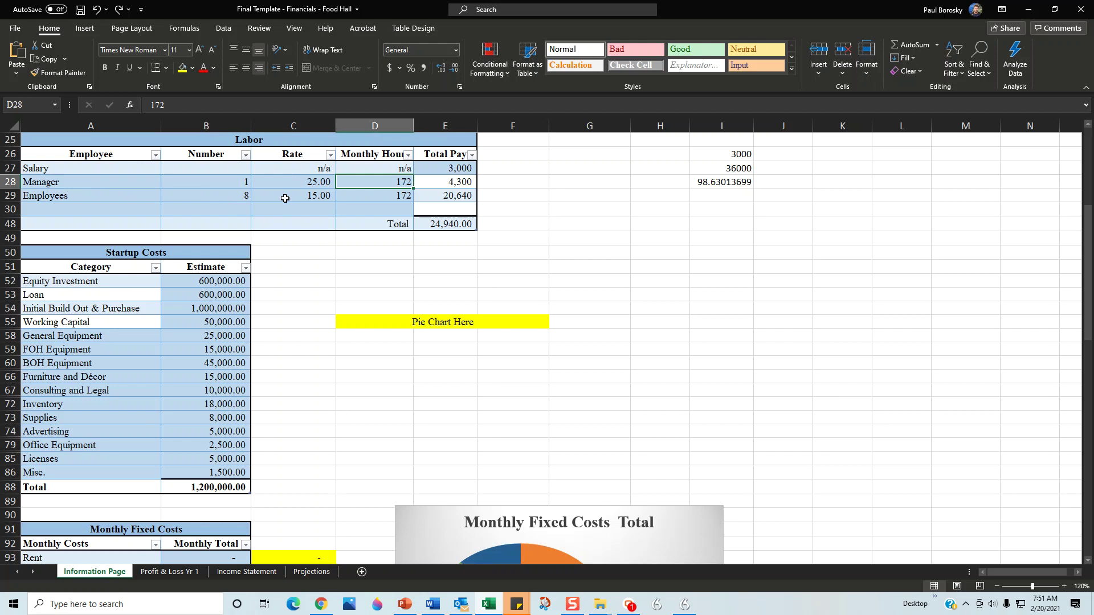
click(226, 193)
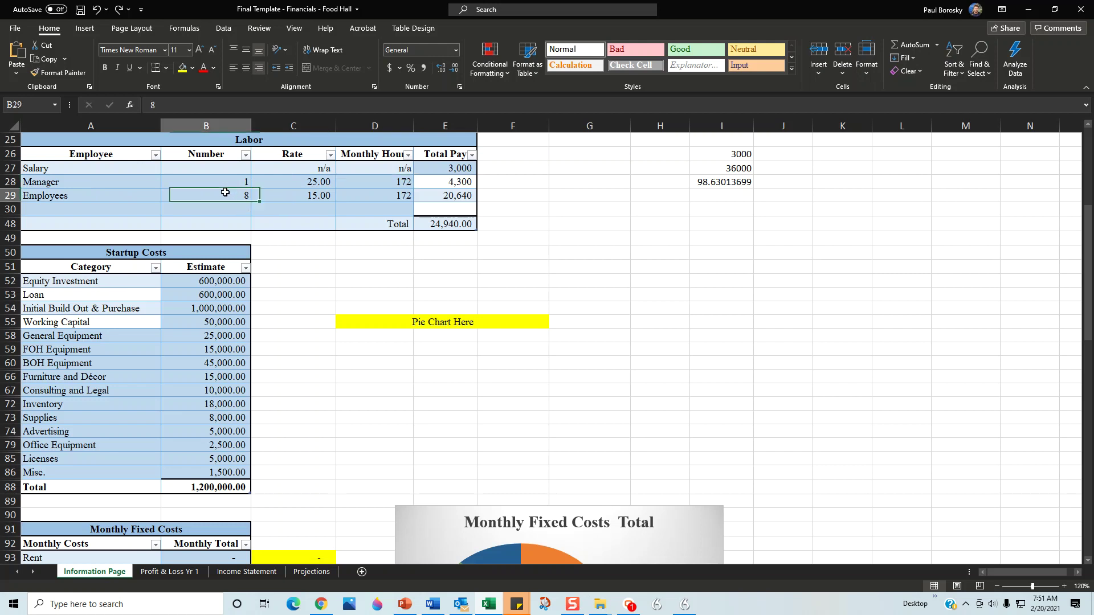
click(279, 198)
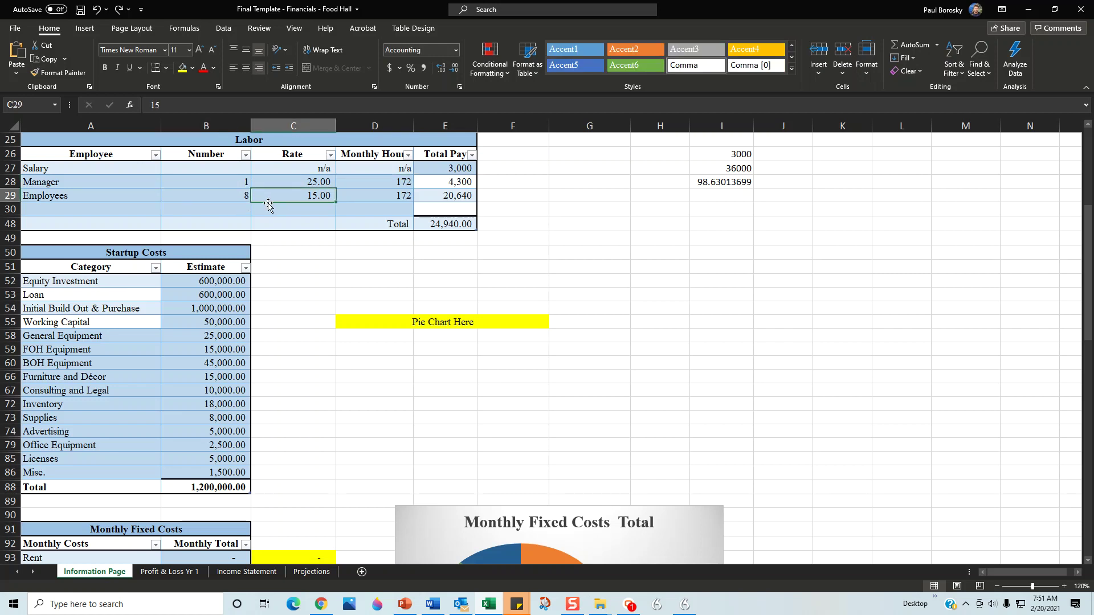
Set the Equity Investment estimate in the Startup Costs table to 0
scroll(349, 352, down, 2)
scroll(349, 352, down, 1)
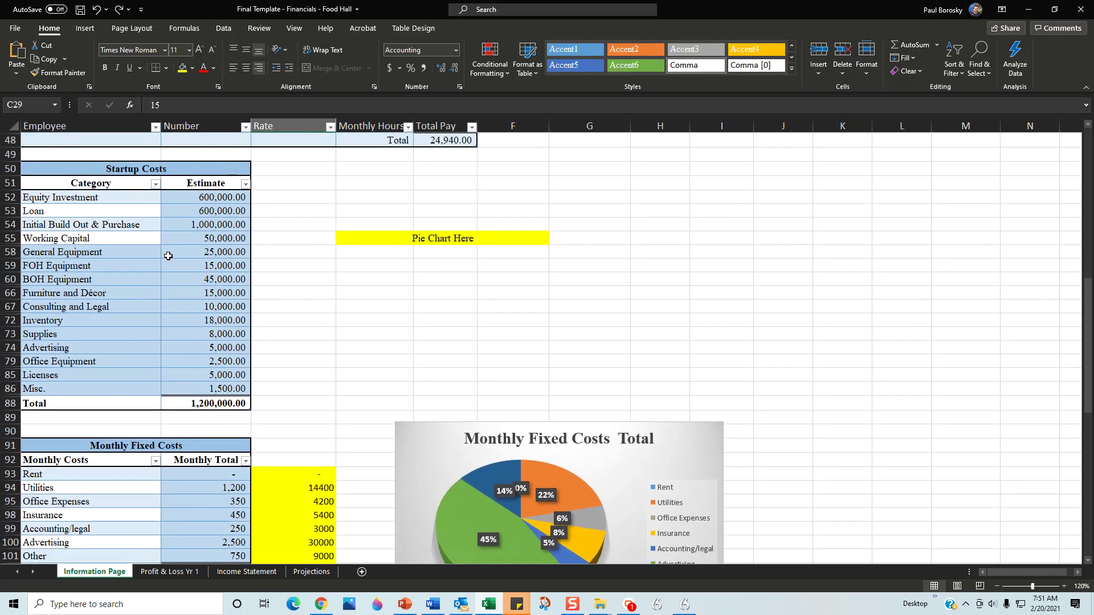
click(228, 196)
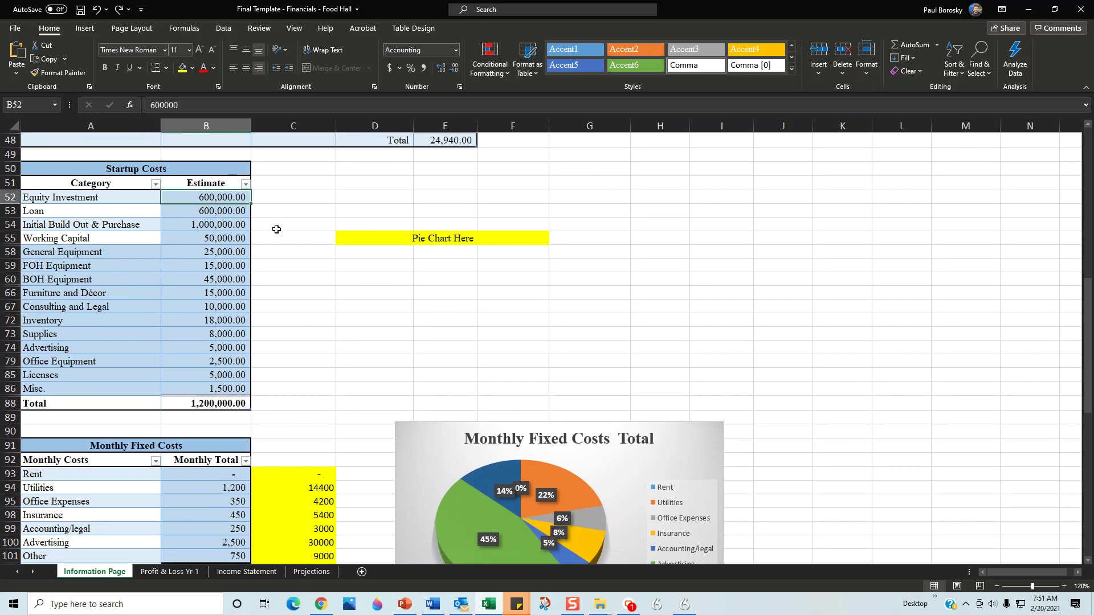
click(226, 211)
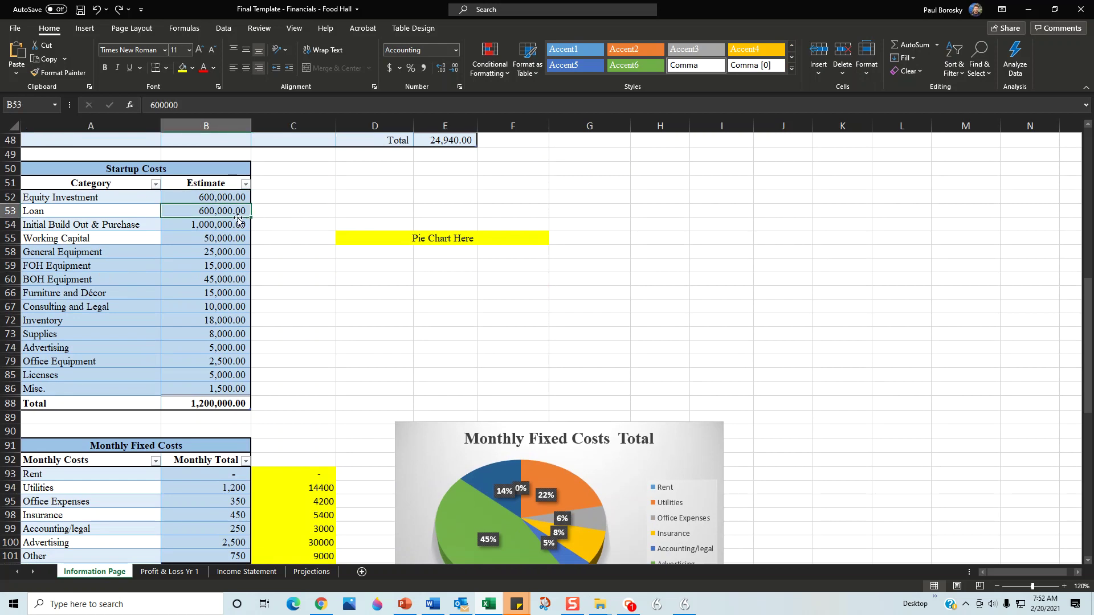
click(233, 198)
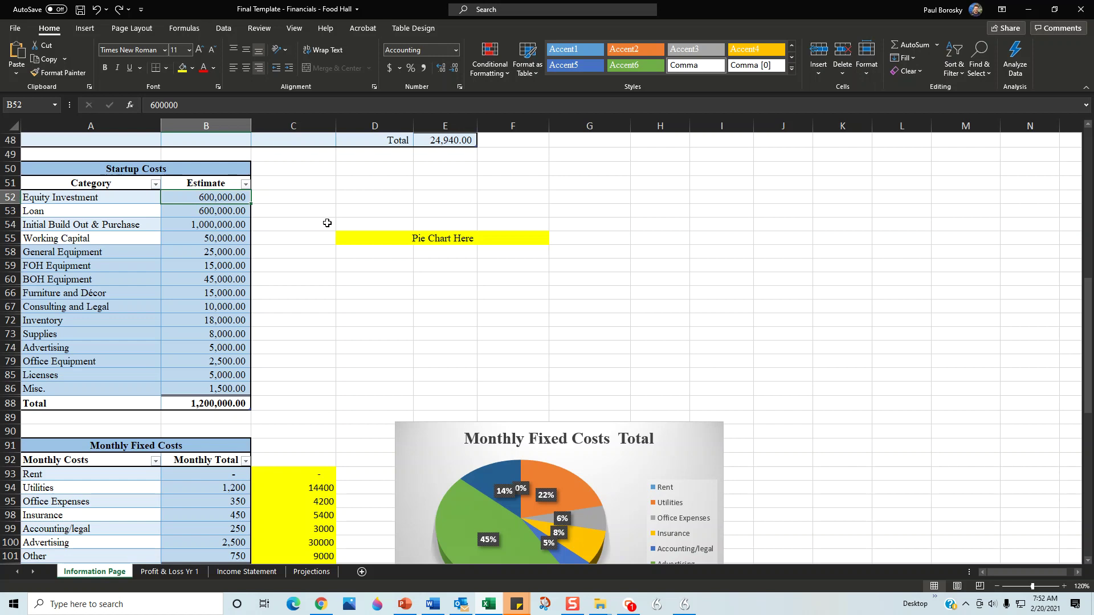
text(0)
key(Return)
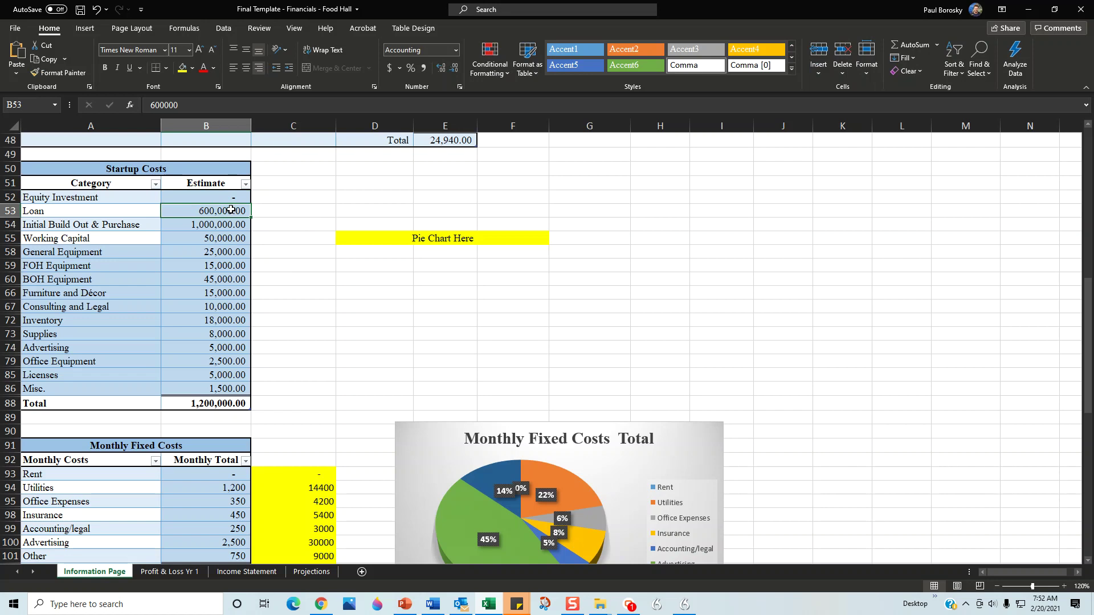
Set the Loan estimate in the Startup Costs table to 1,000,000
text(1000)
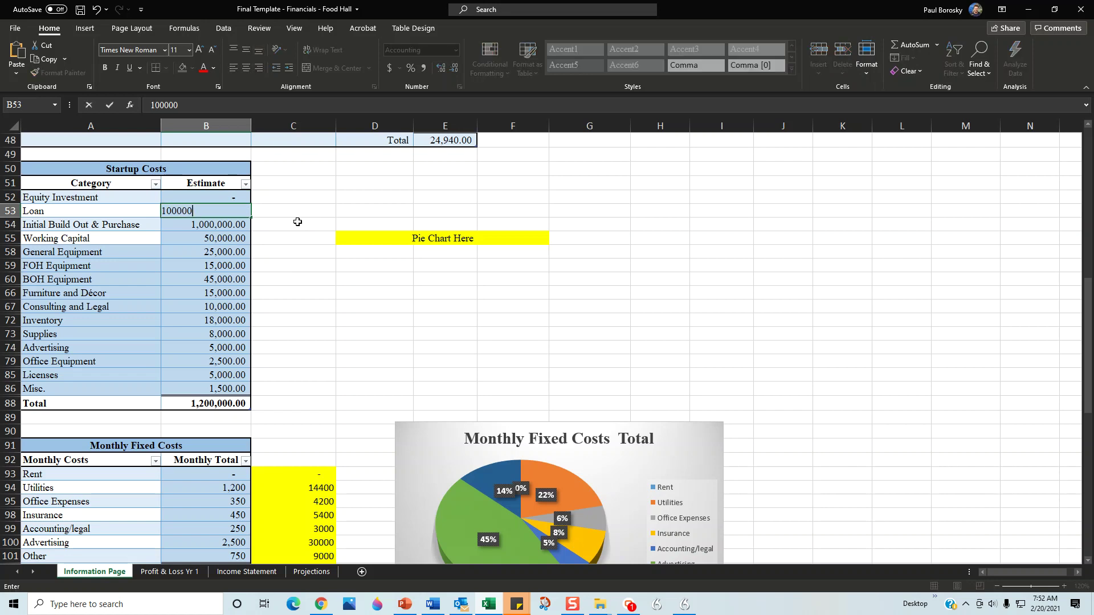
text(00)
key(Return)
click(247, 210)
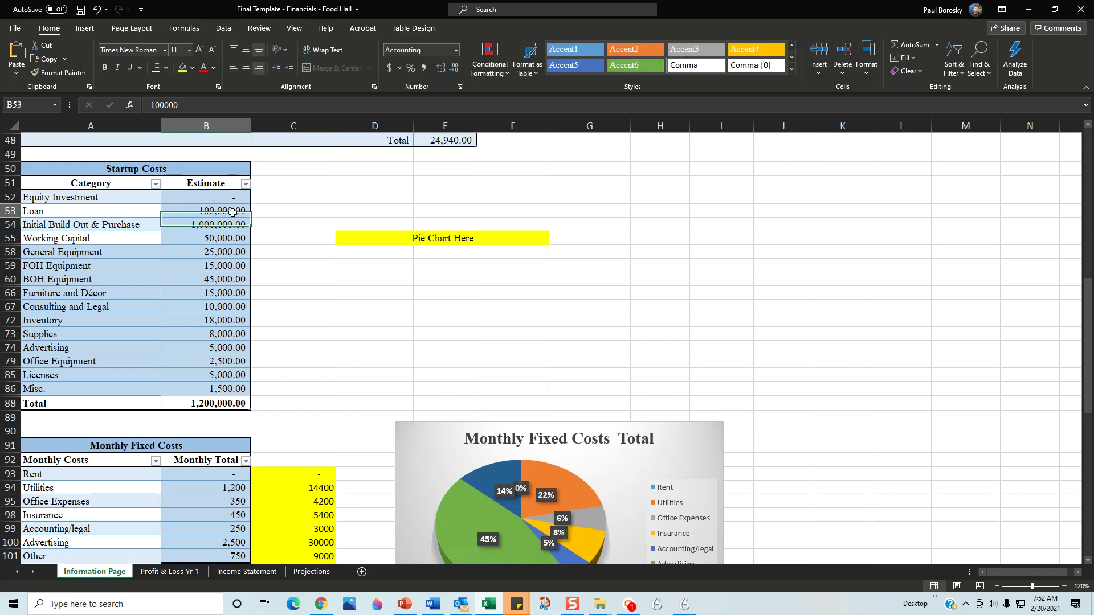
click(222, 107)
text(0)
key(Return)
click(368, 333)
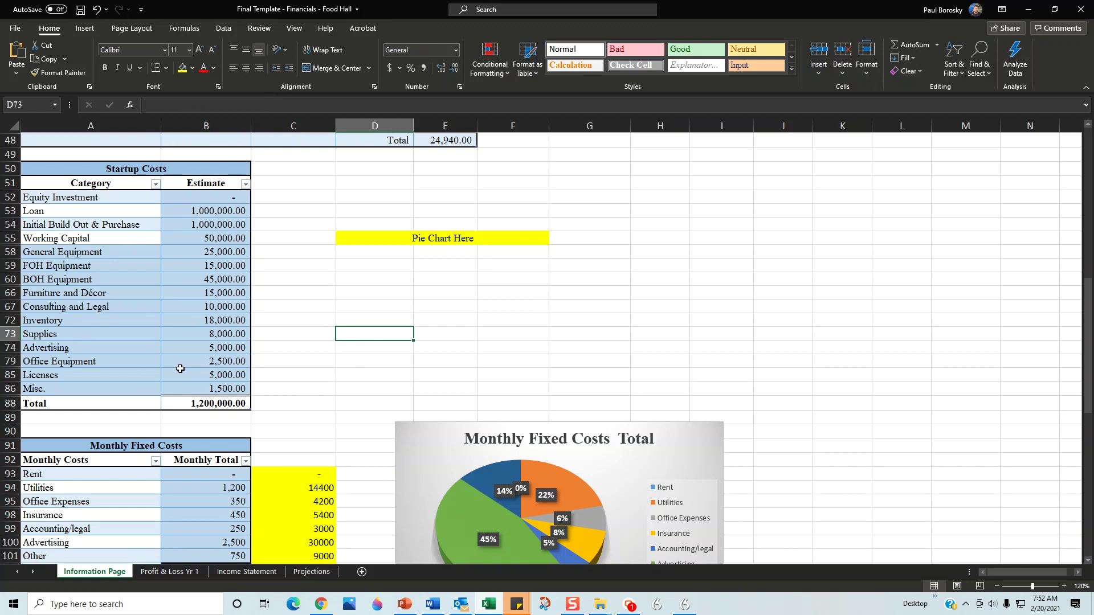
Review the Monthly Fixed Costs entries for rent, utilities, office expenses, insurance, accounting/legal and other
scroll(257, 376, down, 6)
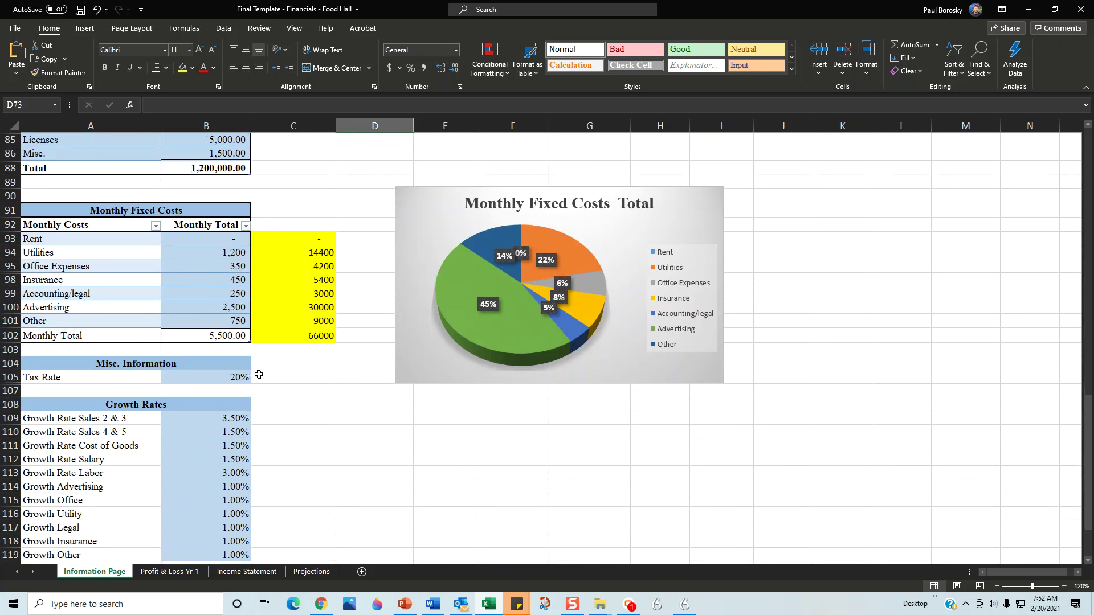
click(195, 243)
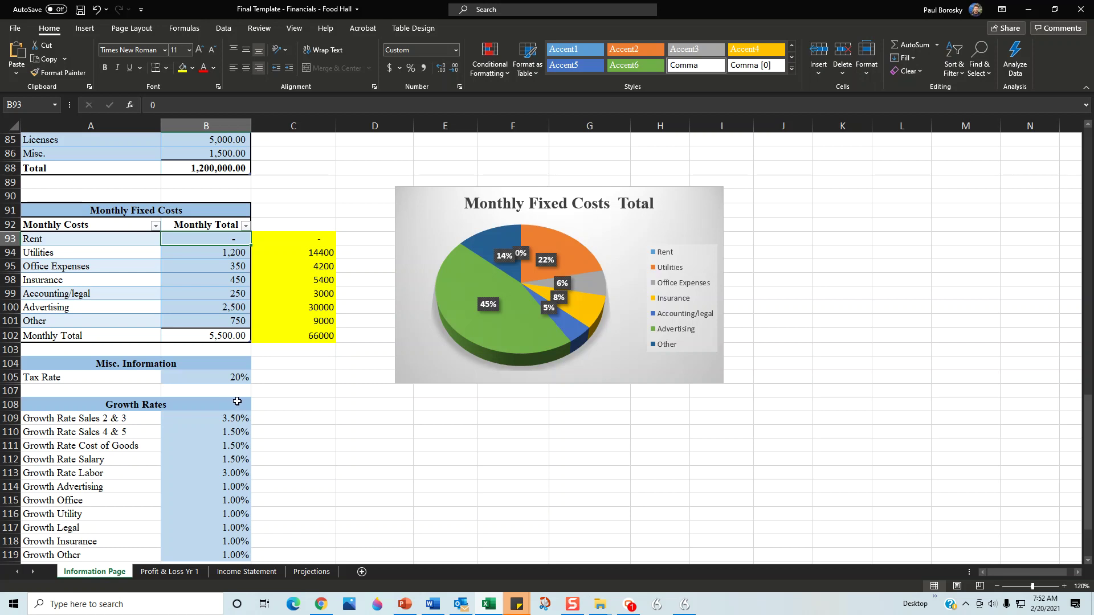
click(198, 251)
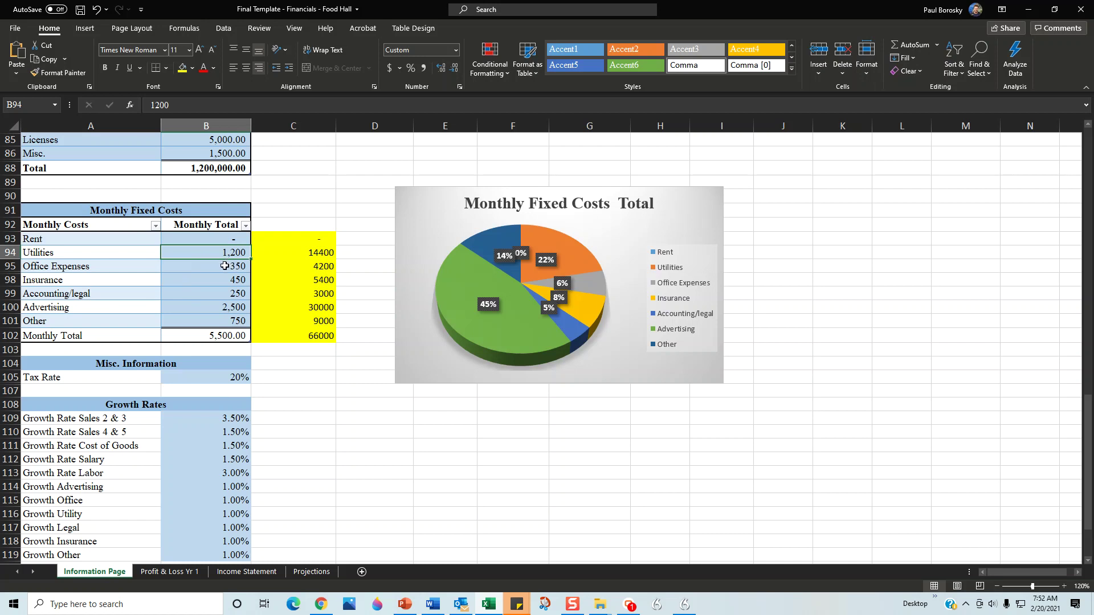
click(223, 266)
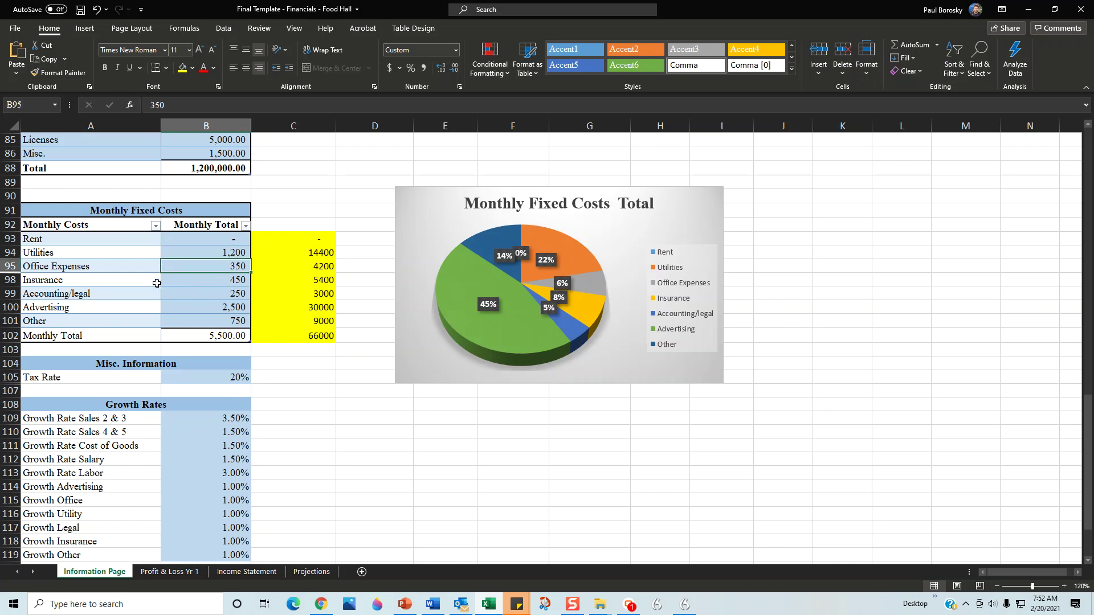
click(214, 280)
click(231, 297)
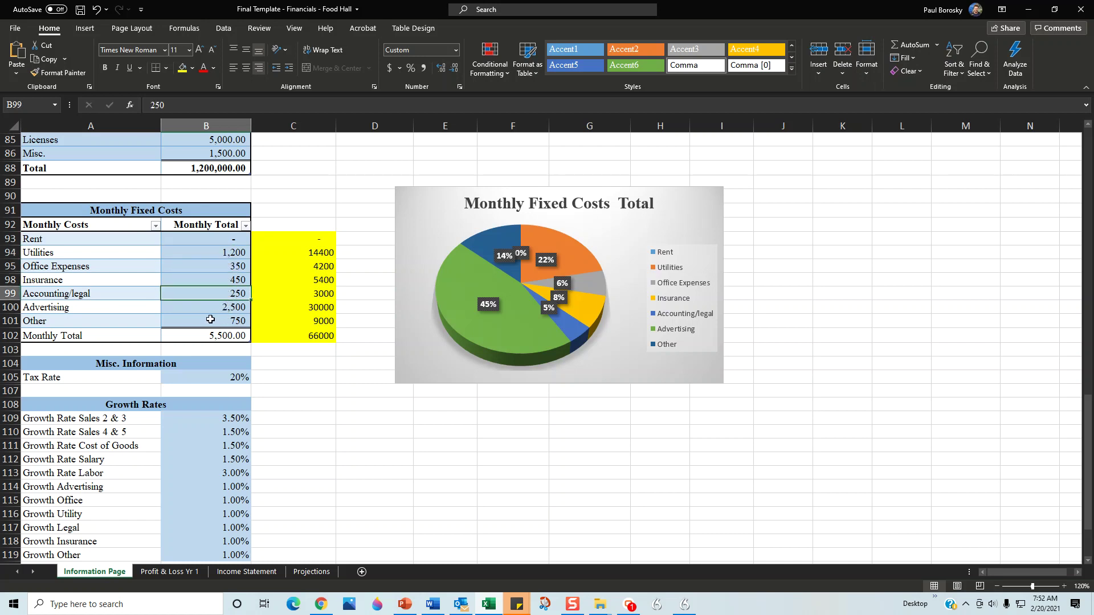
click(210, 320)
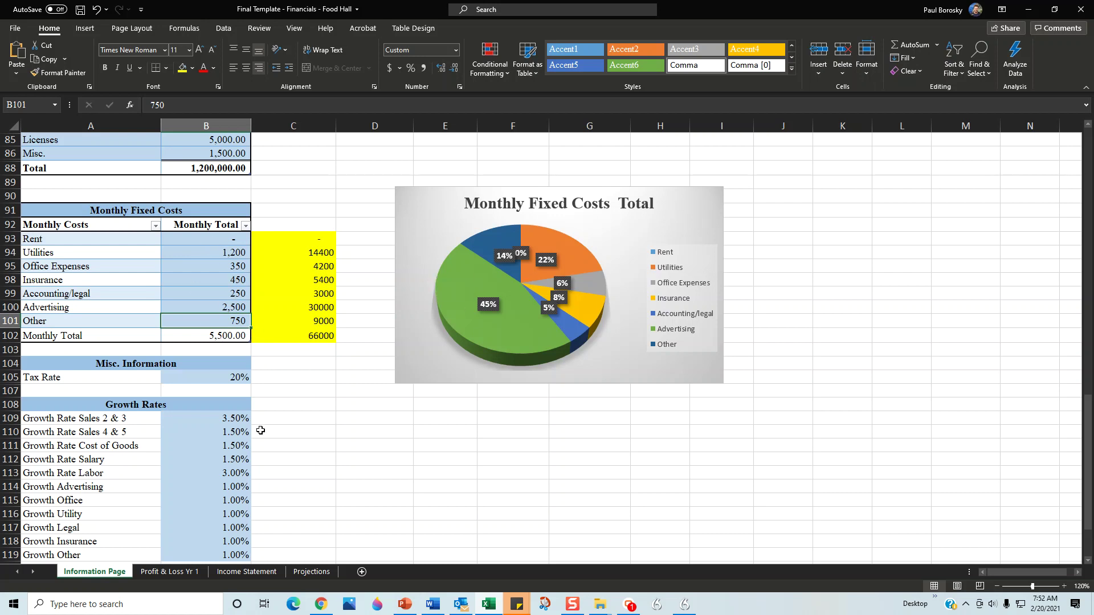
Compare the Loan Amount in the Loan Information section with the Loan estimate in the Startup Costs table
scroll(199, 464, down, 4)
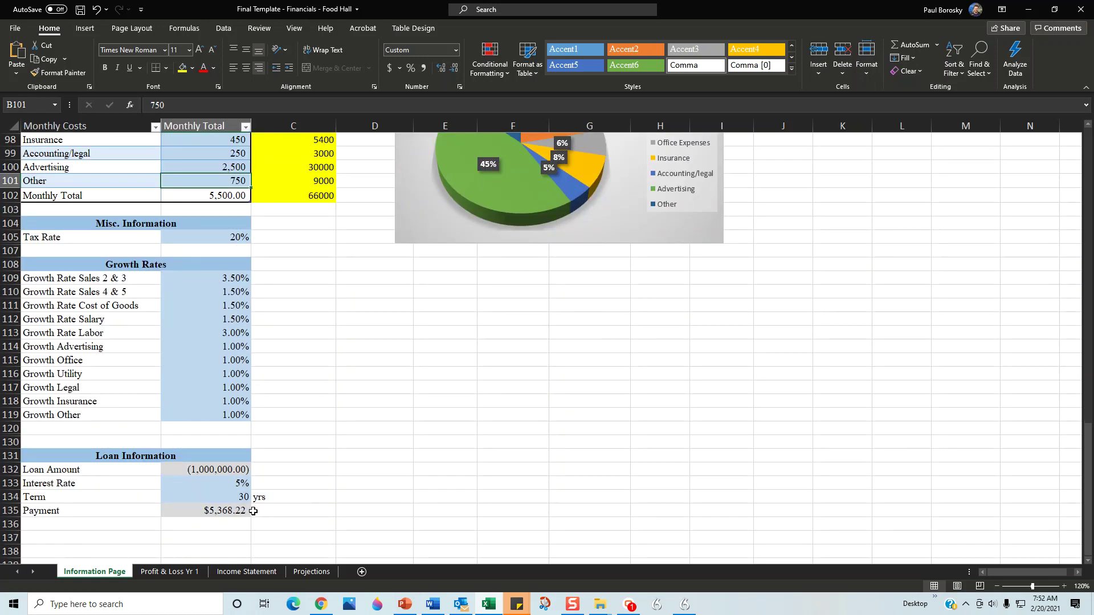
scroll(254, 434, up, 10)
click(193, 225)
scroll(234, 371, down, 5)
scroll(234, 371, down, 7)
click(233, 359)
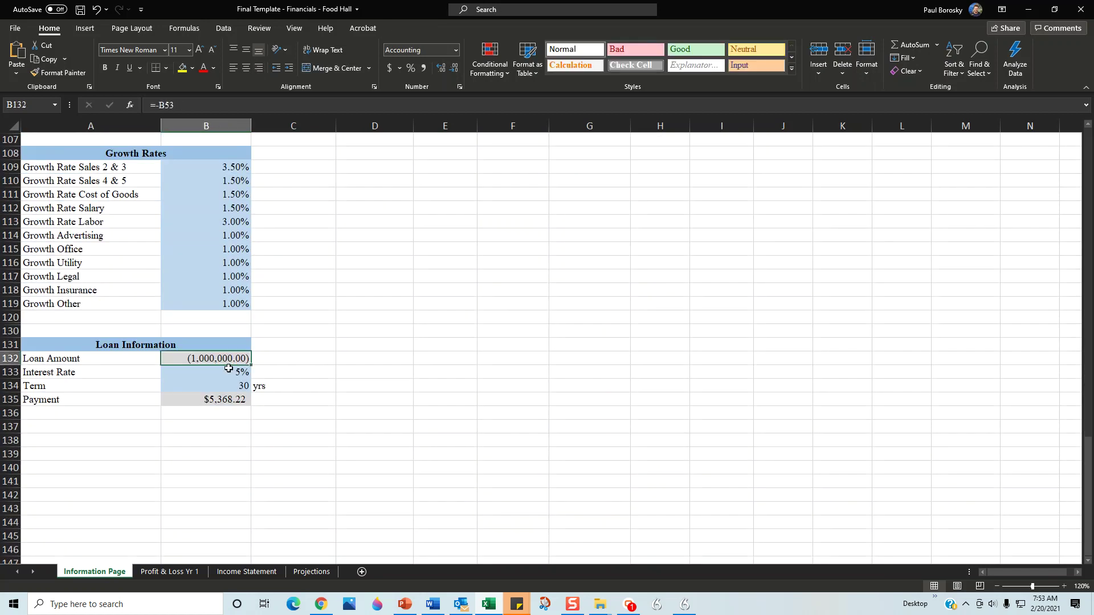
Set the loan's Interest Rate to 4% and its Term to 15 years
click(210, 372)
text(4)
key(Return)
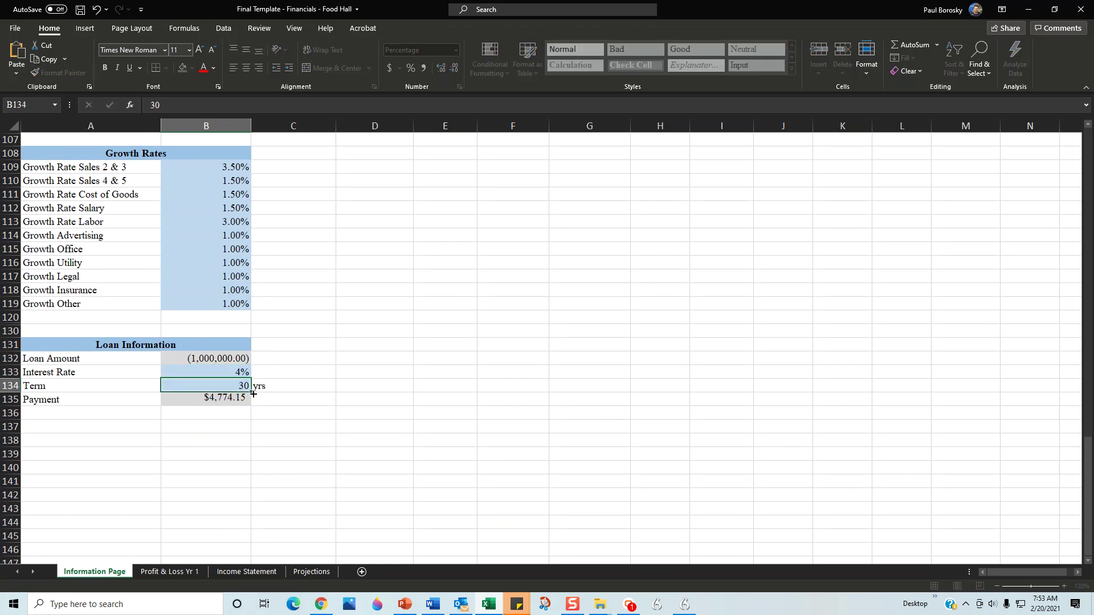
text(15)
key(Return)
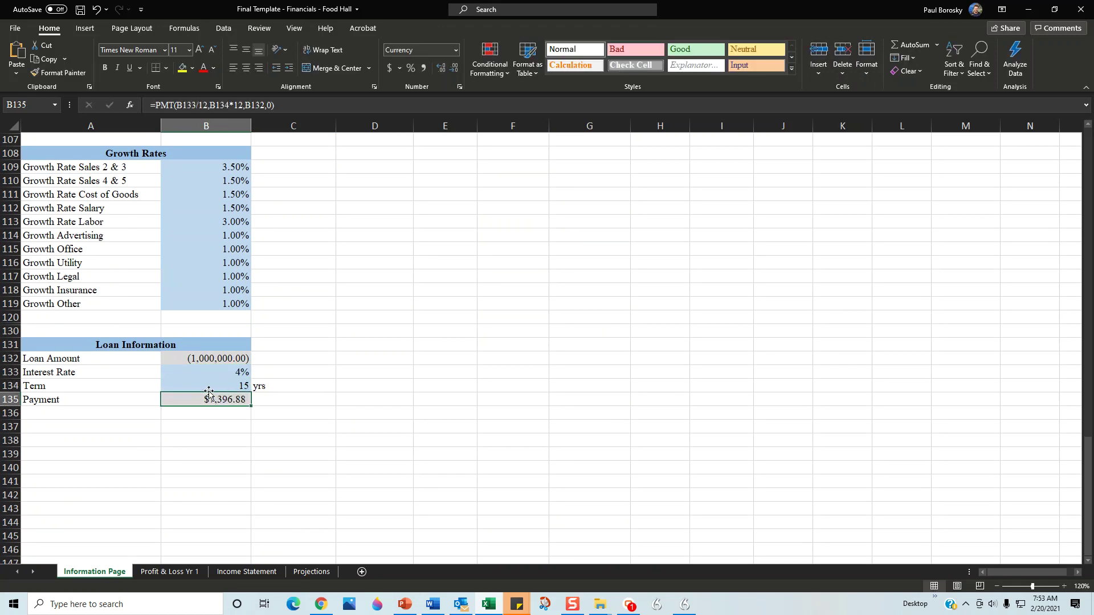
Check the five-year Income Statement, and return to the Daily Sales table on the Information Page
click(247, 571)
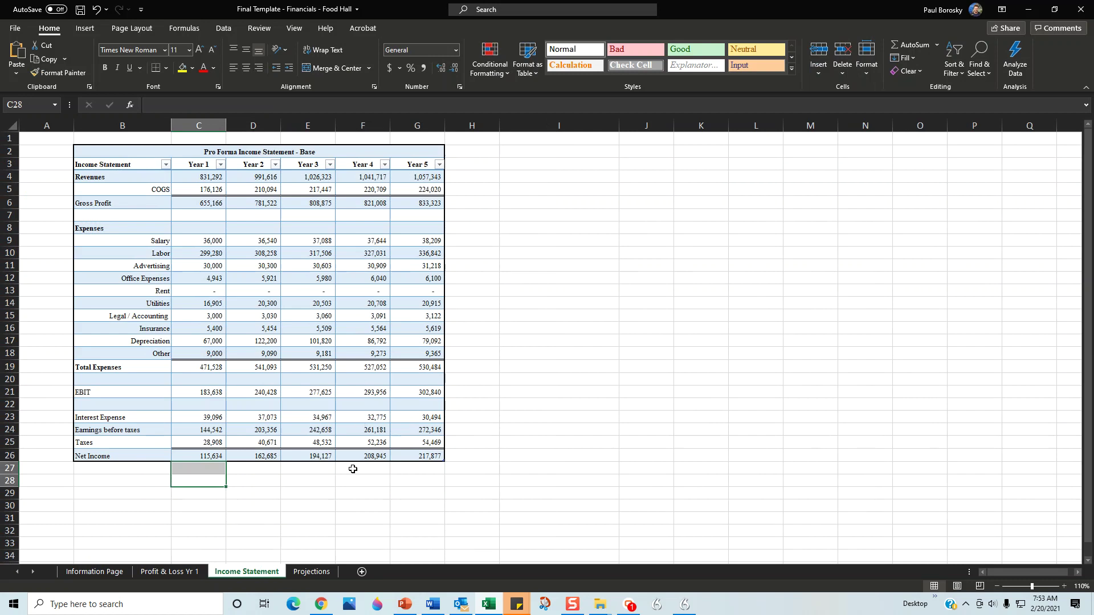
click(102, 573)
scroll(239, 319, up, 15)
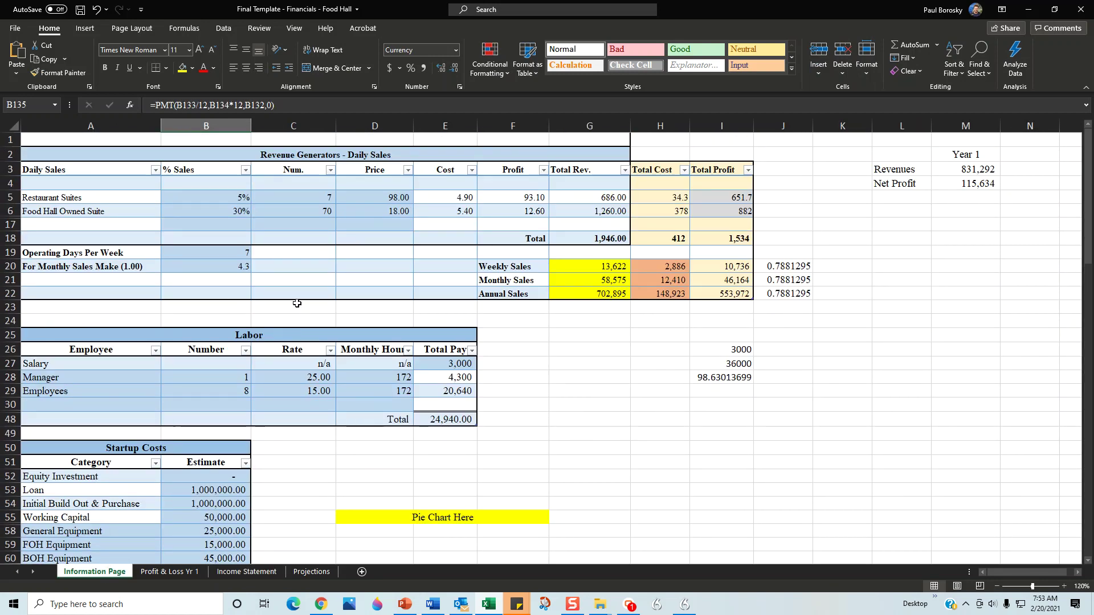
Select the Year 1 Quarter 1 income statement on Profit & Loss Yr 1, and switch to Word to view the plan's matching financial tables
click(172, 573)
drag(292, 142, 296, 390)
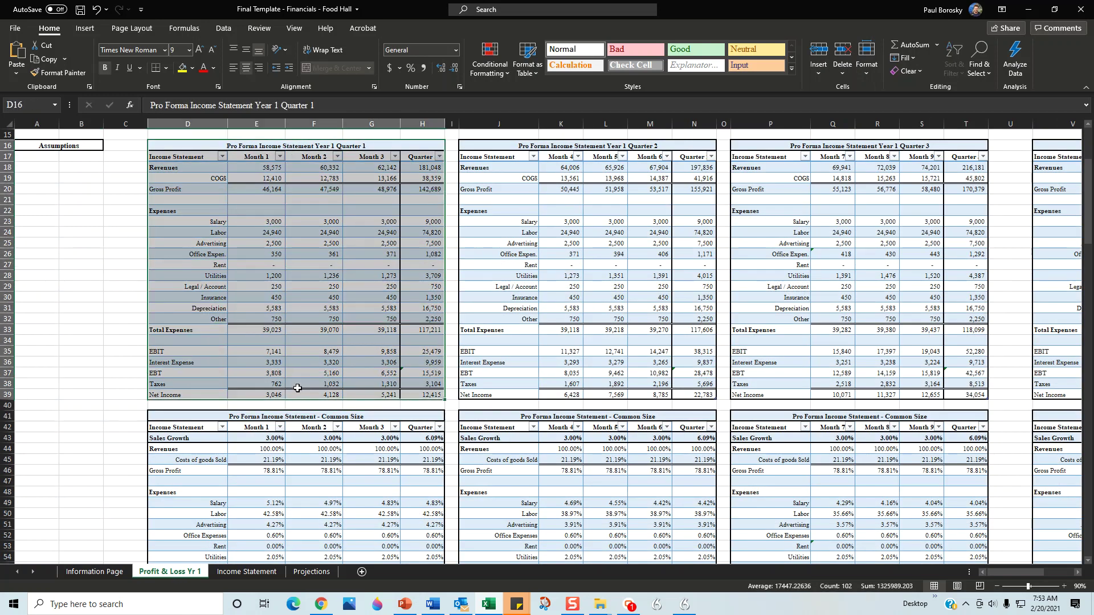
drag(701, 9, 1093, 100)
drag(1093, 62, 160, 0)
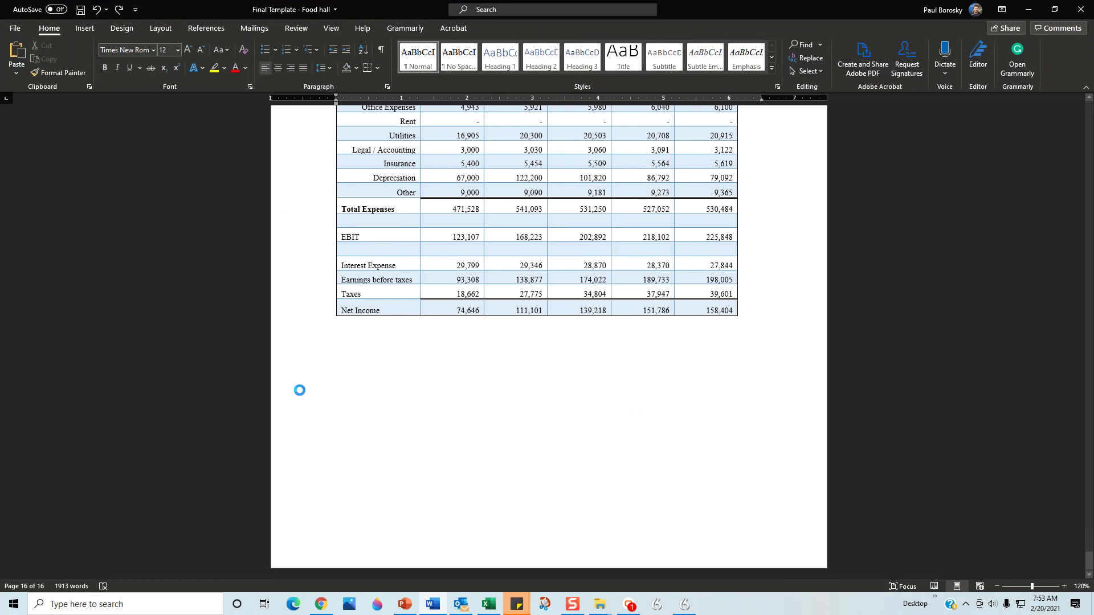
scroll(501, 429, up, 15)
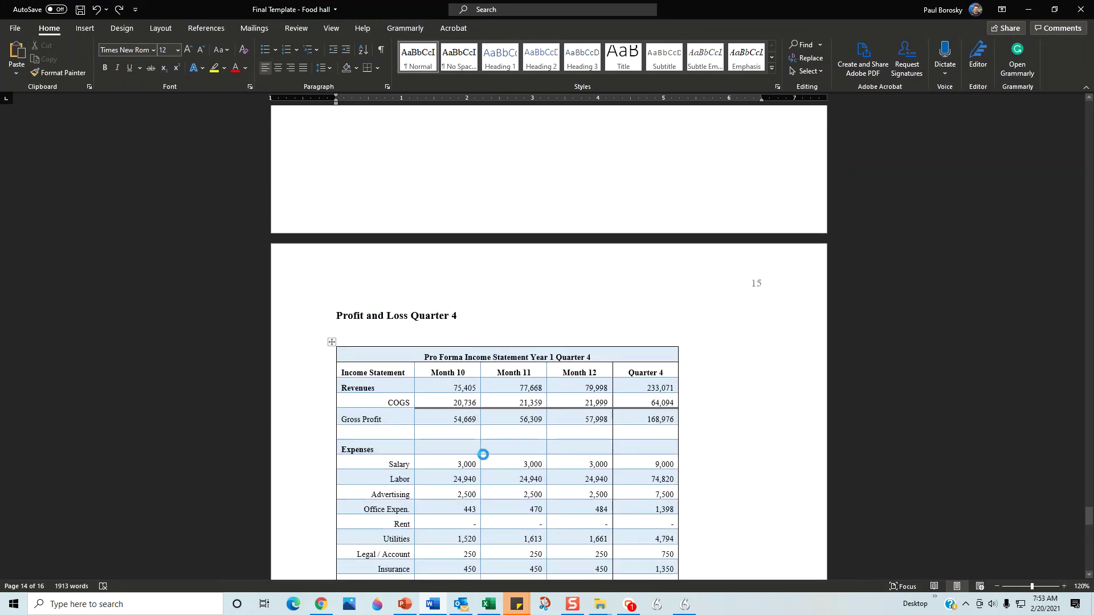
Switch to Chrome, open the Food Hall template's purchase page from the Business Plan Templates page, and review the product's price and details
drag(766, 8, 1093, 34)
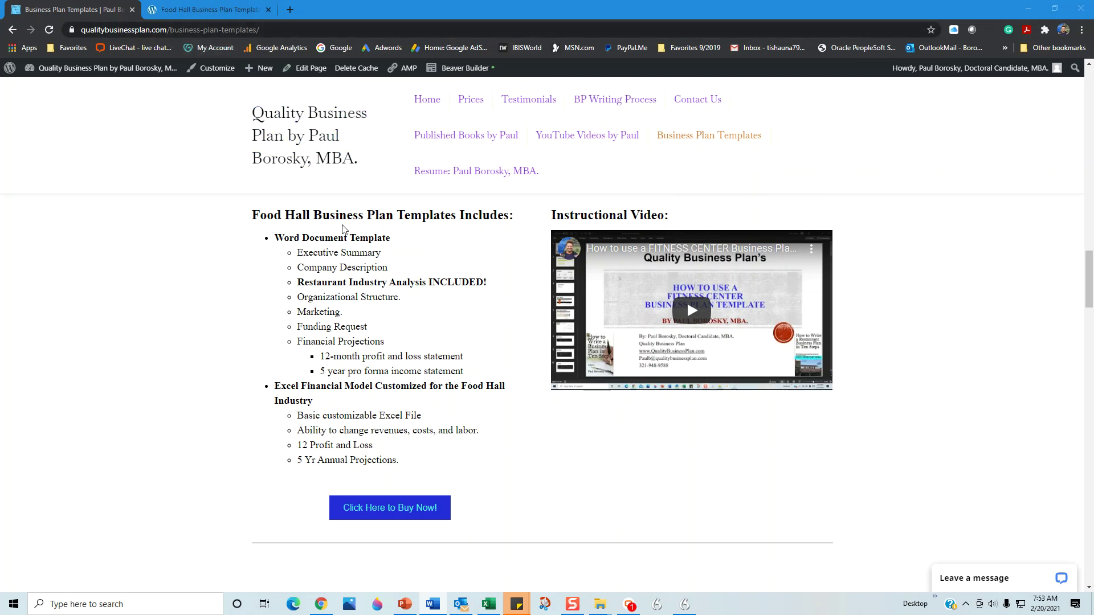
click(398, 516)
click(242, 33)
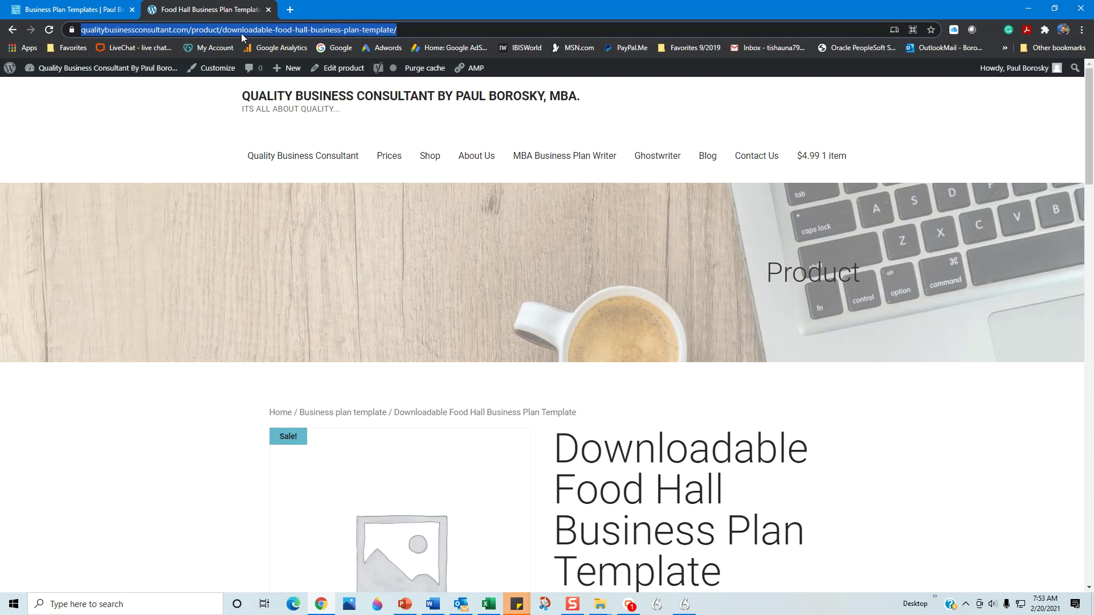
scroll(552, 413, down, 4)
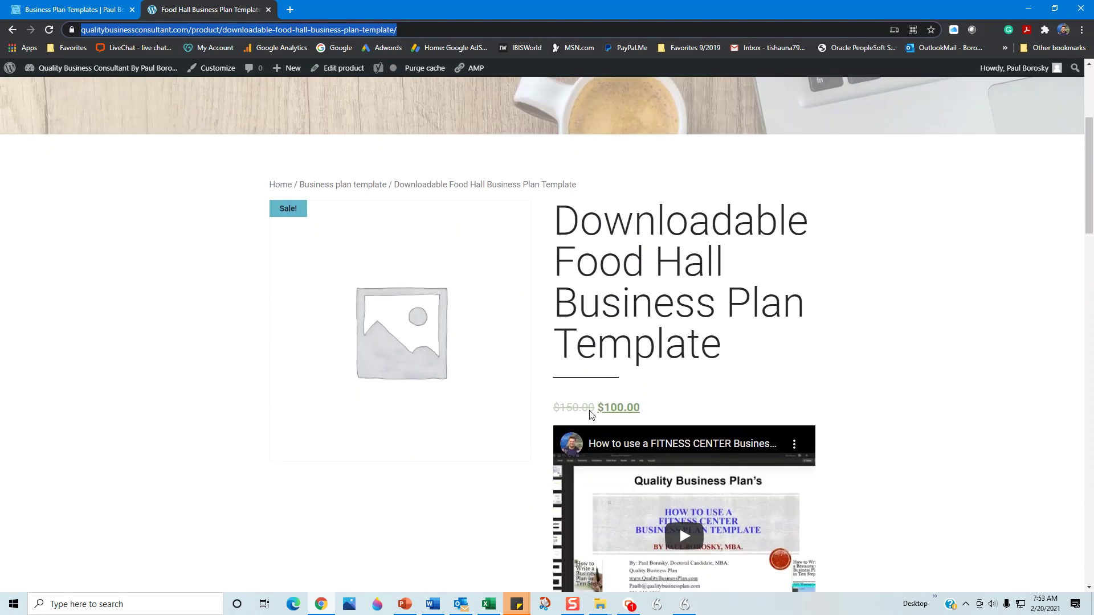
scroll(603, 399, up, 3)
scroll(678, 439, down, 1)
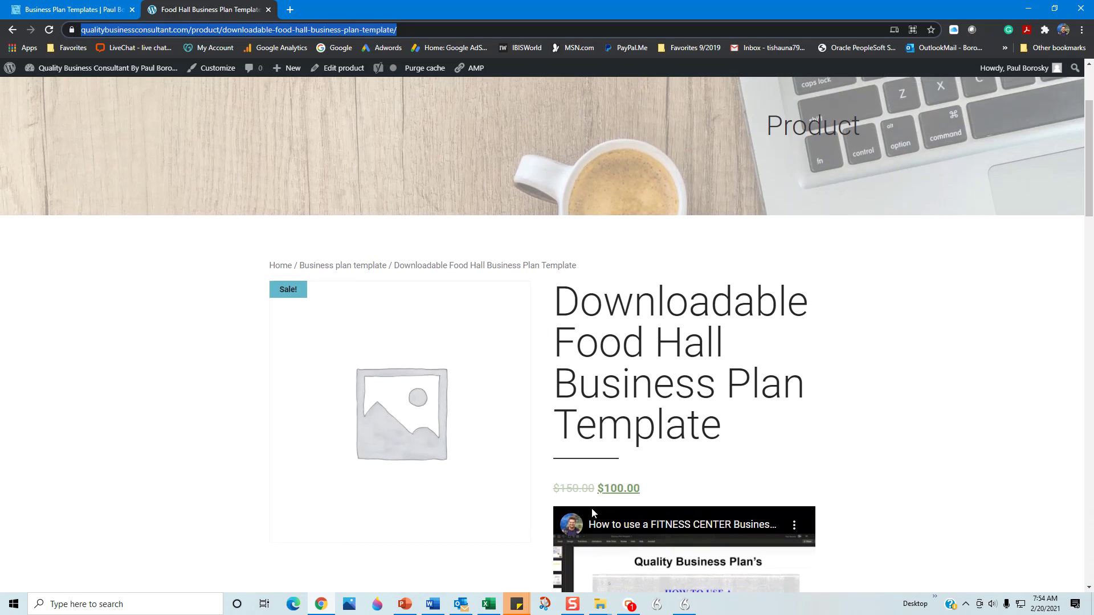
scroll(592, 508, up, 3)
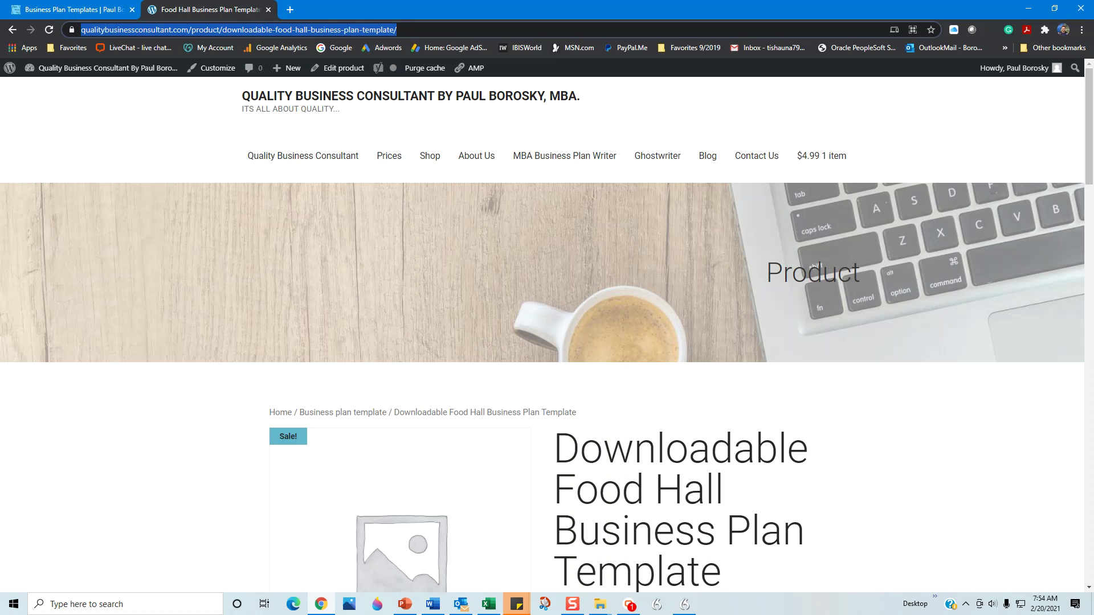
Switch to PowerPoint and review slides 5 to 10 on selecting, purchasing, downloading and opening the template files
drag(0, 116, 296, 0)
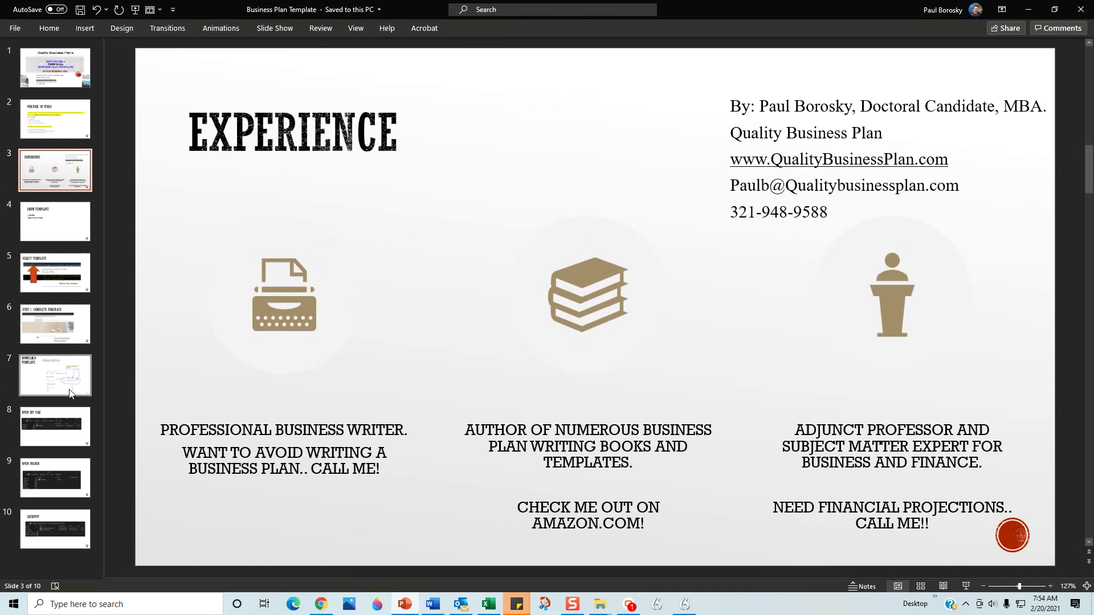
click(38, 262)
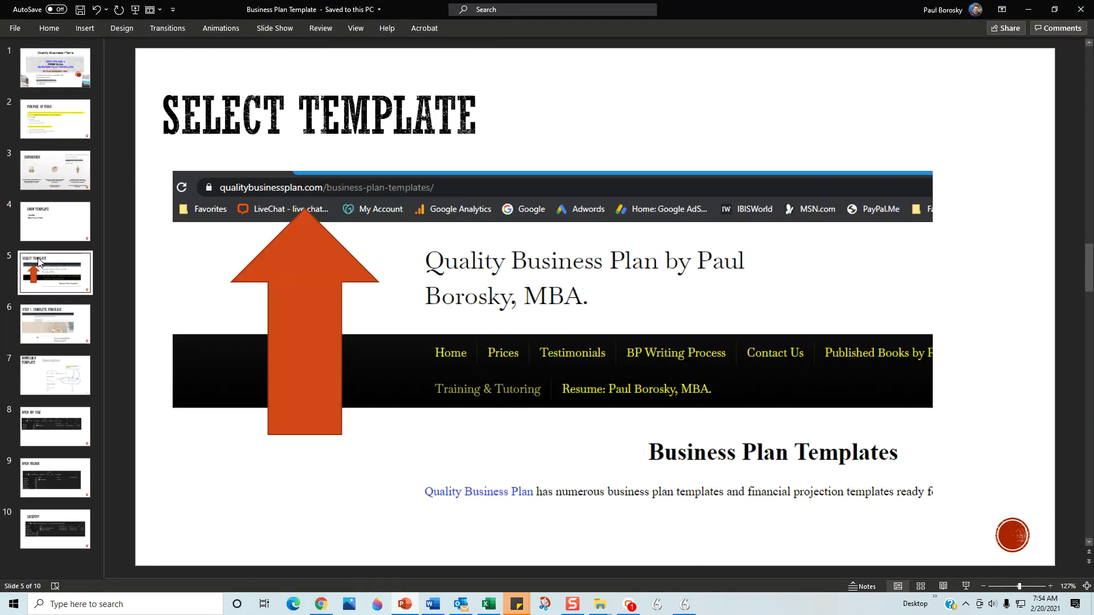
click(60, 333)
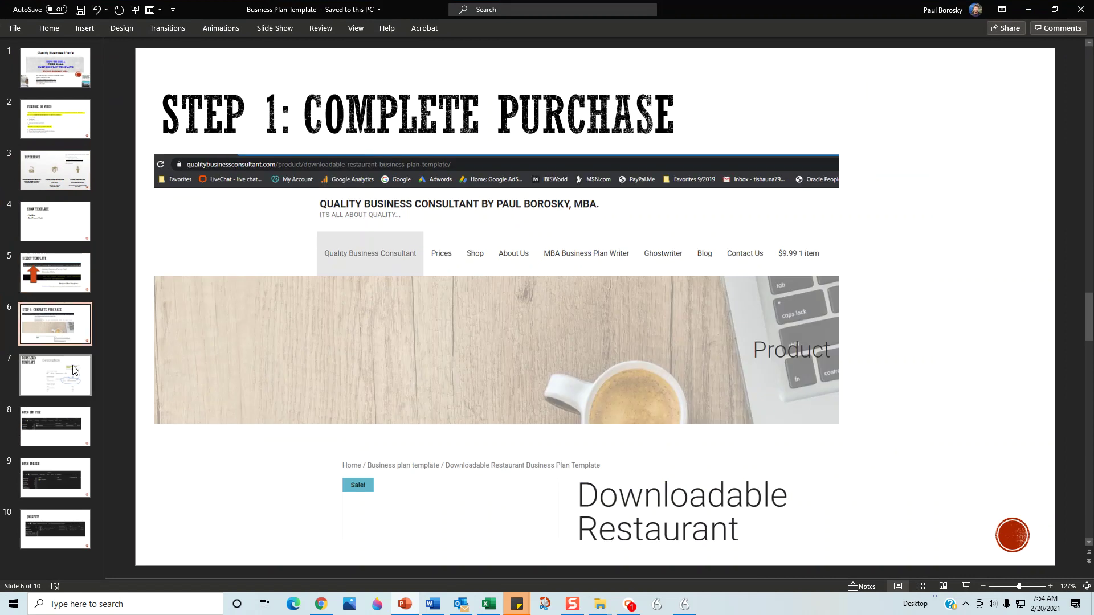
click(56, 376)
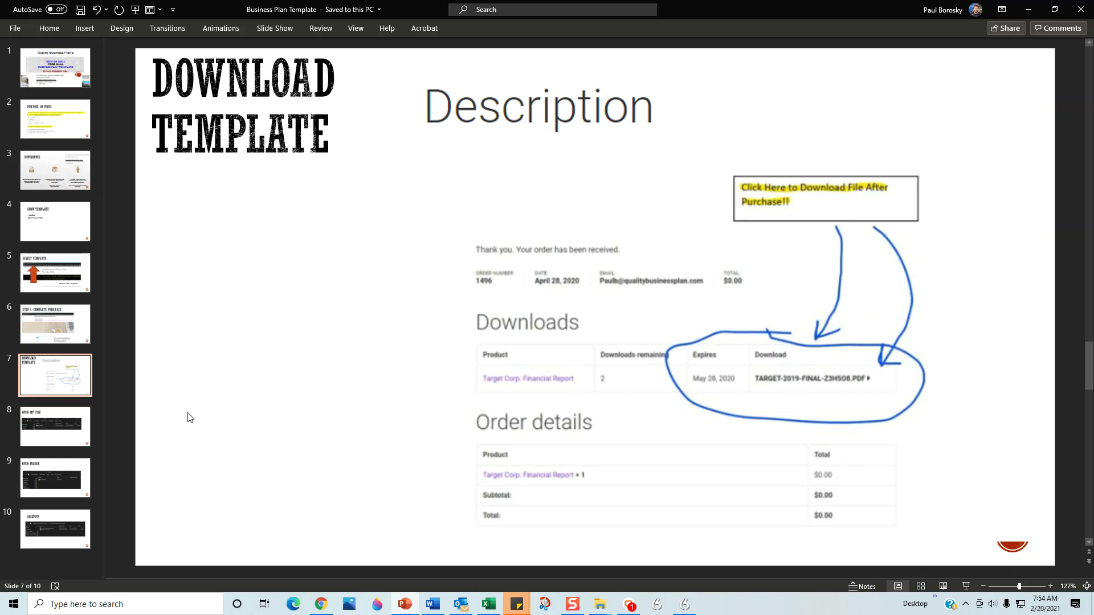
click(86, 433)
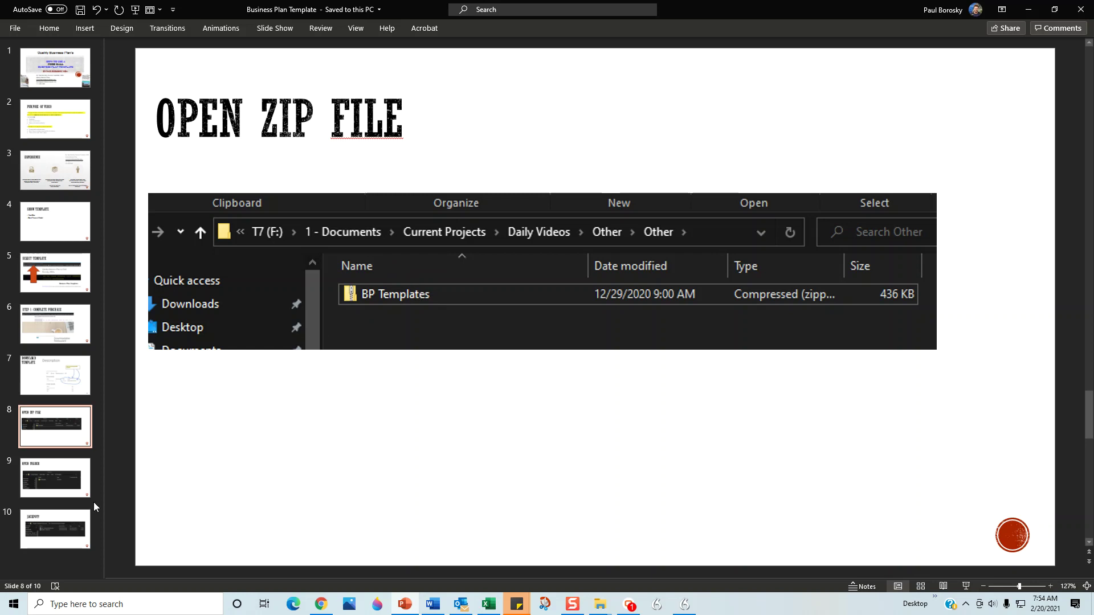
click(65, 474)
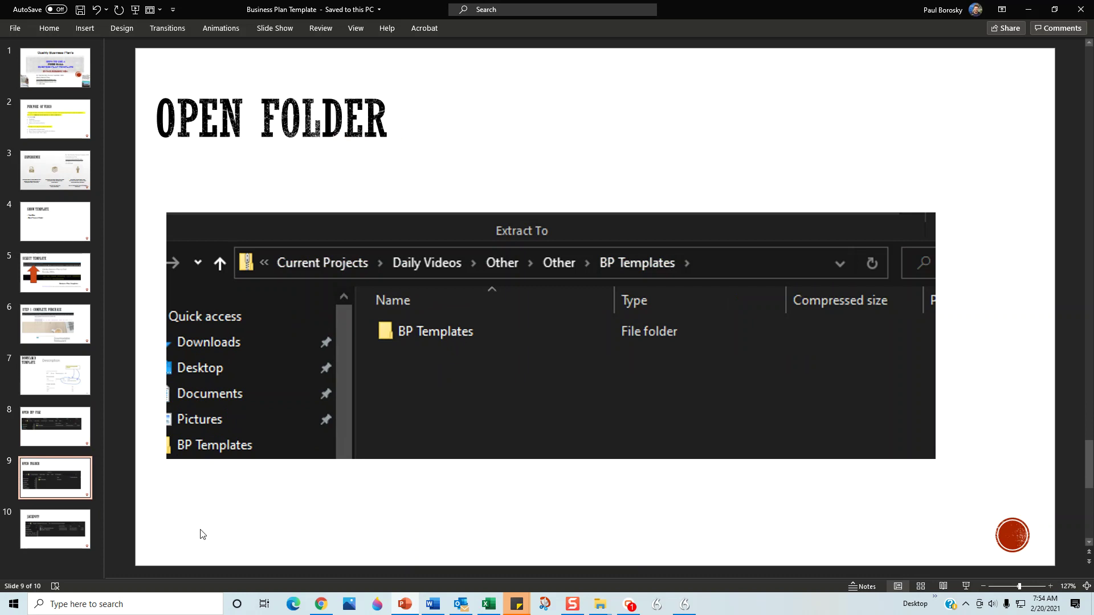
click(56, 529)
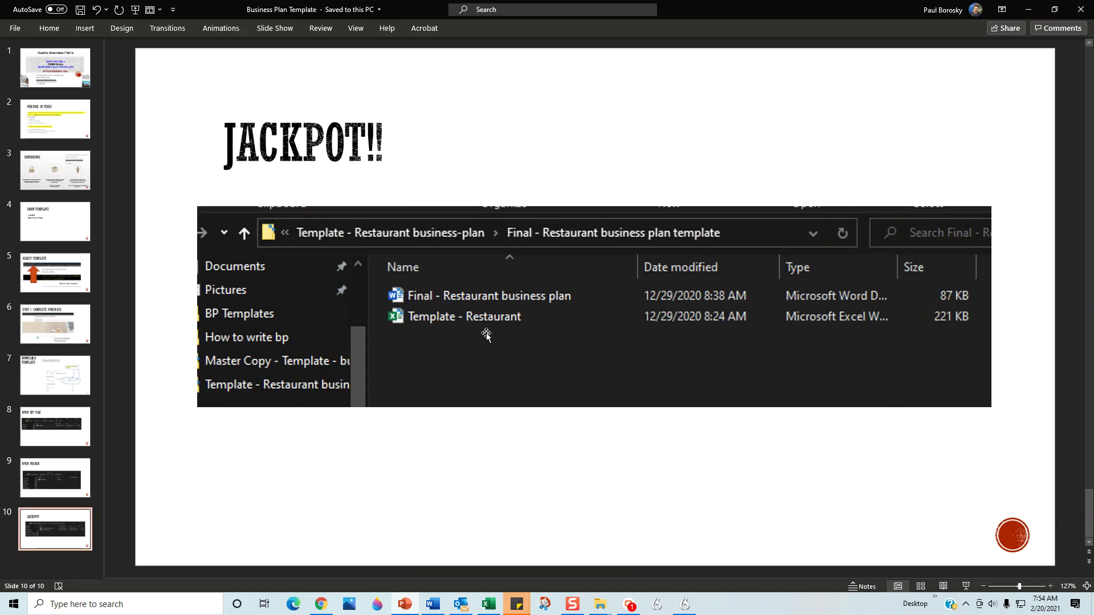